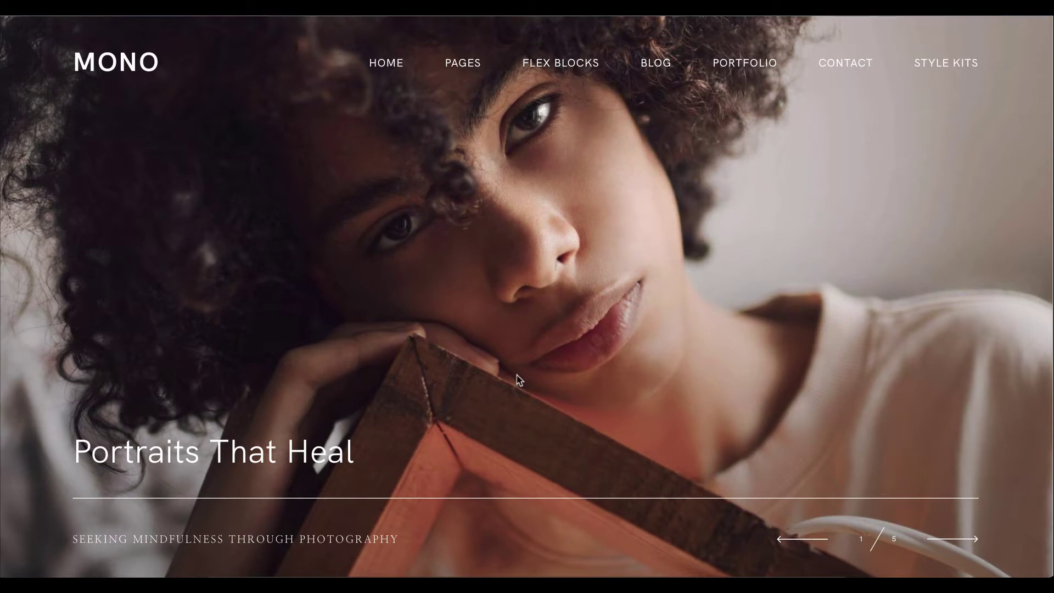
Browse the previews of the predefined FlexBlocks.
{"action": "scroll", "coordinate": [518, 379], "scroll_direction": "down", "scroll_amount": 10}
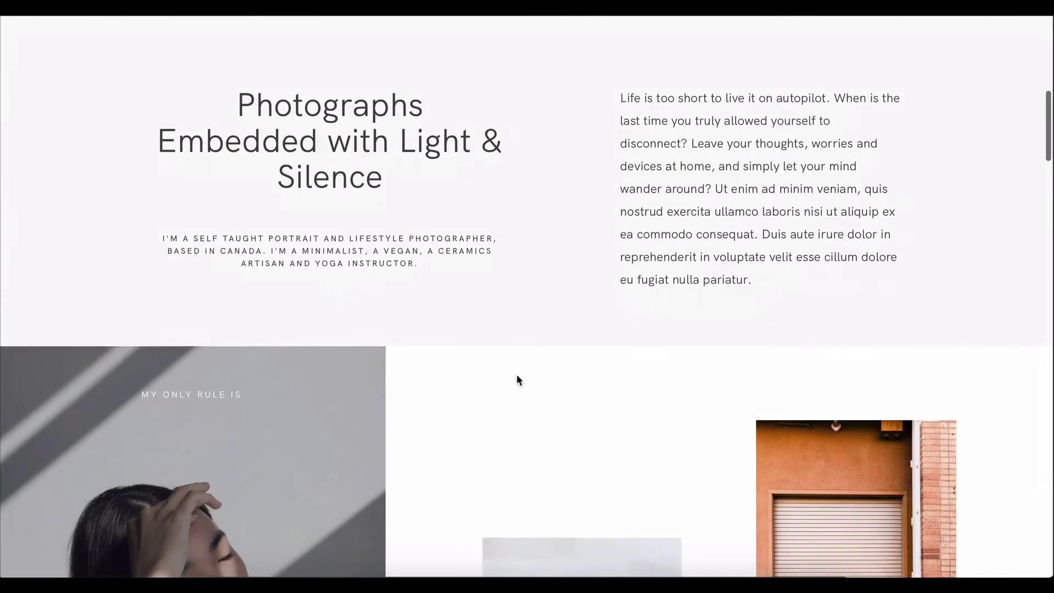
{"action": "scroll", "coordinate": [517, 376], "scroll_direction": "down", "scroll_amount": 15}
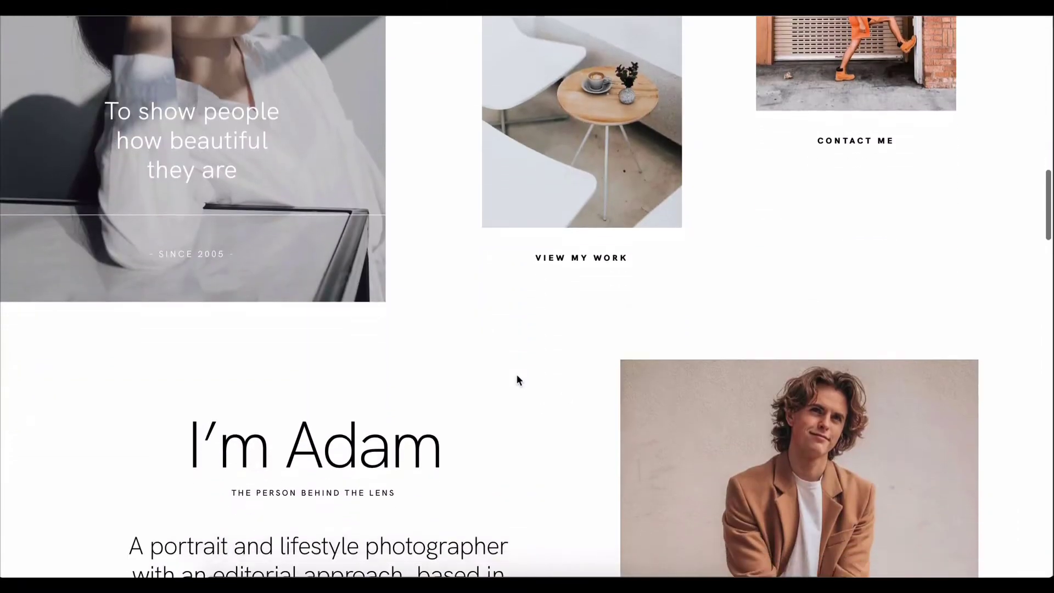
{"action": "scroll", "coordinate": [517, 378], "scroll_direction": "down", "scroll_amount": 6}
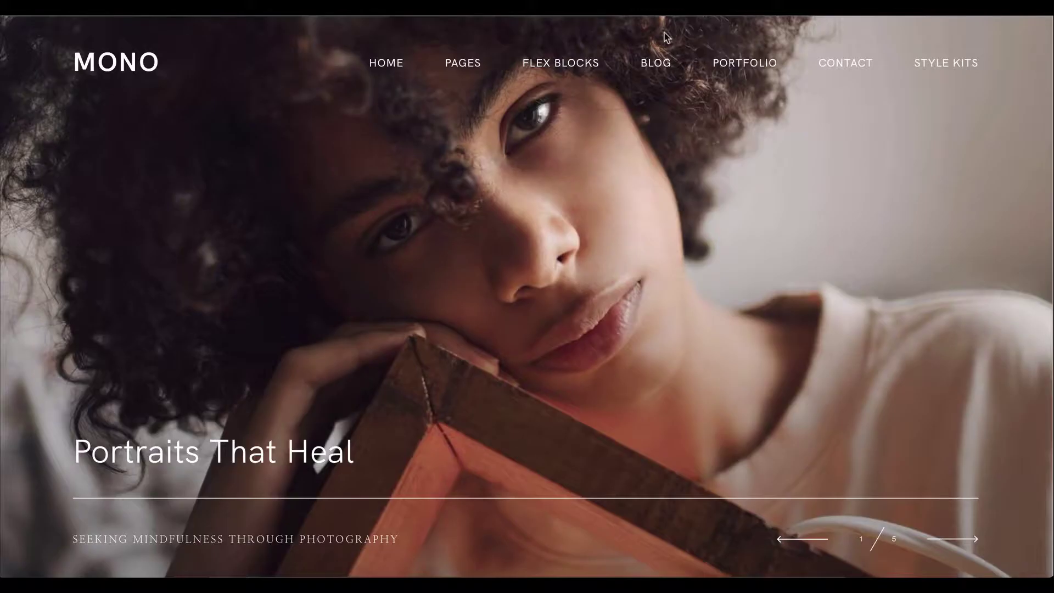
{"action": "mouse_move", "coordinate": [453, 69]}
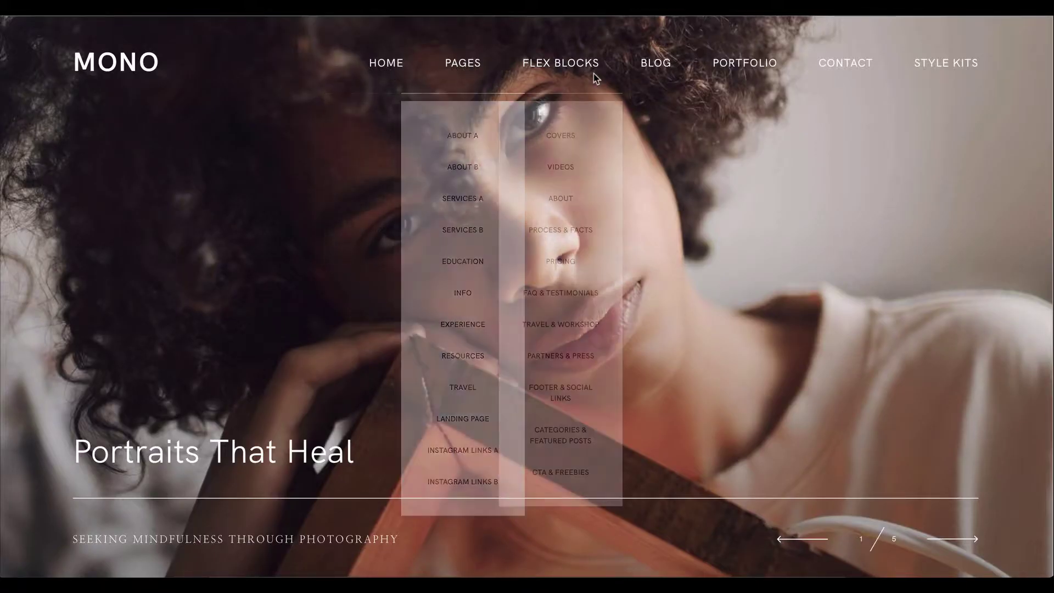
{"action": "mouse_move", "coordinate": [830, 65]}
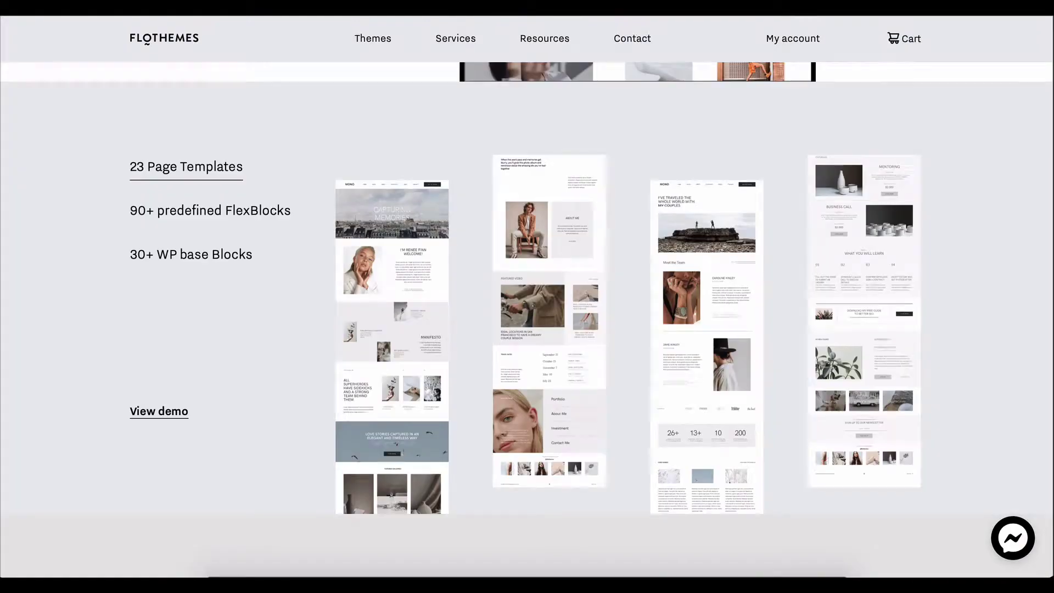
{"action": "left_click", "coordinate": [204, 217]}
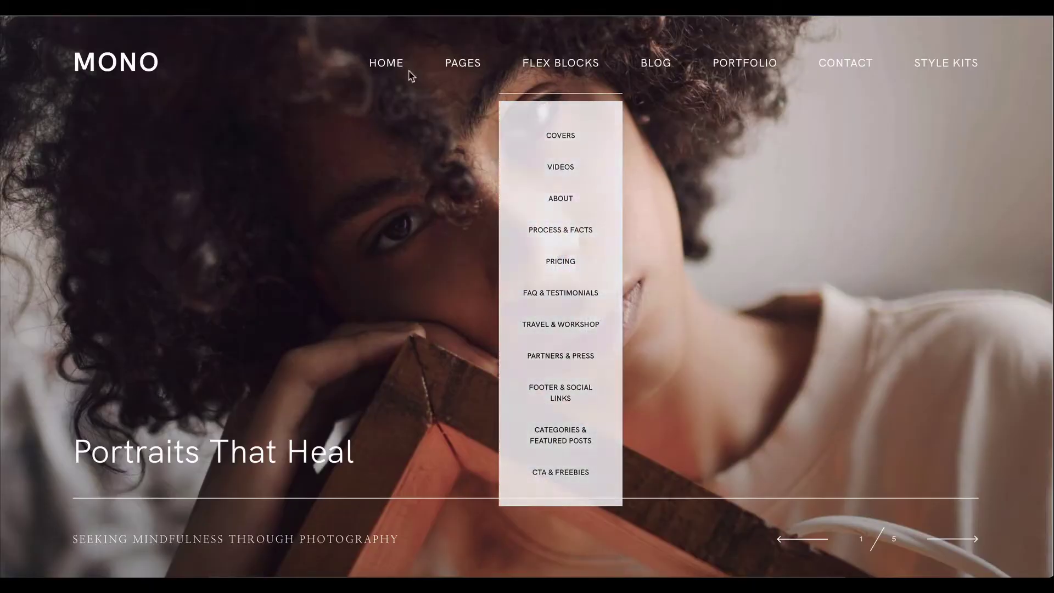
{"action": "mouse_move", "coordinate": [378, 71]}
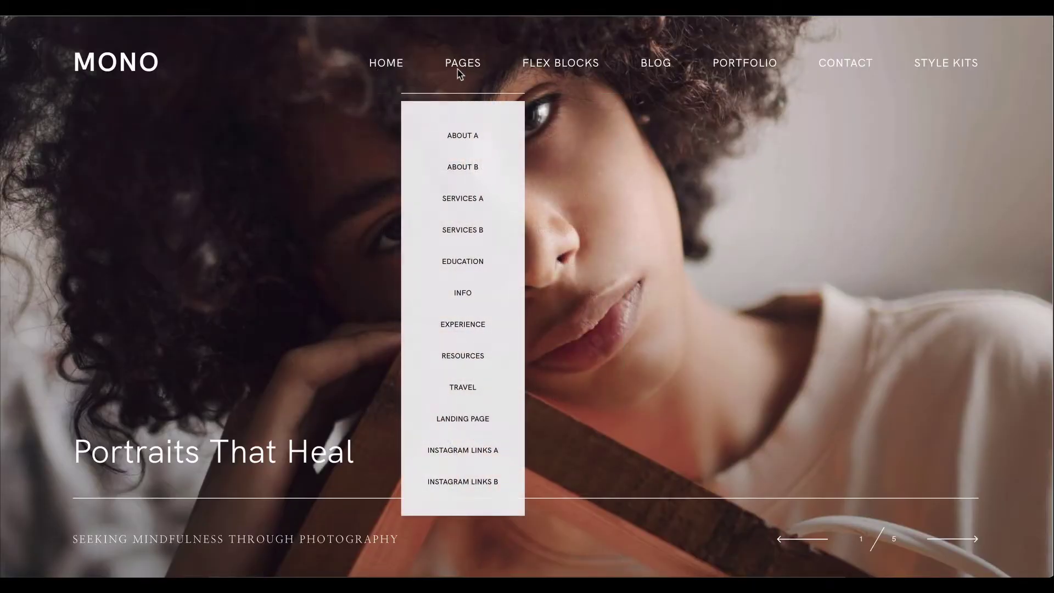
{"action": "mouse_move", "coordinate": [548, 70]}
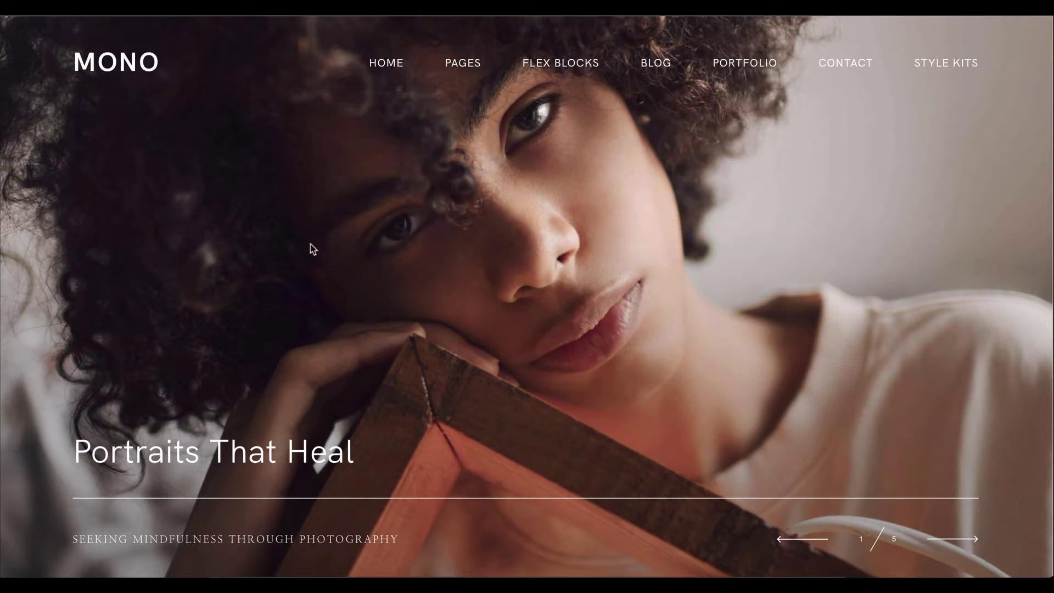
{"action": "scroll", "coordinate": [311, 245], "scroll_direction": "down", "scroll_amount": 4}
{"action": "scroll", "coordinate": [310, 244], "scroll_direction": "up", "scroll_amount": 4}
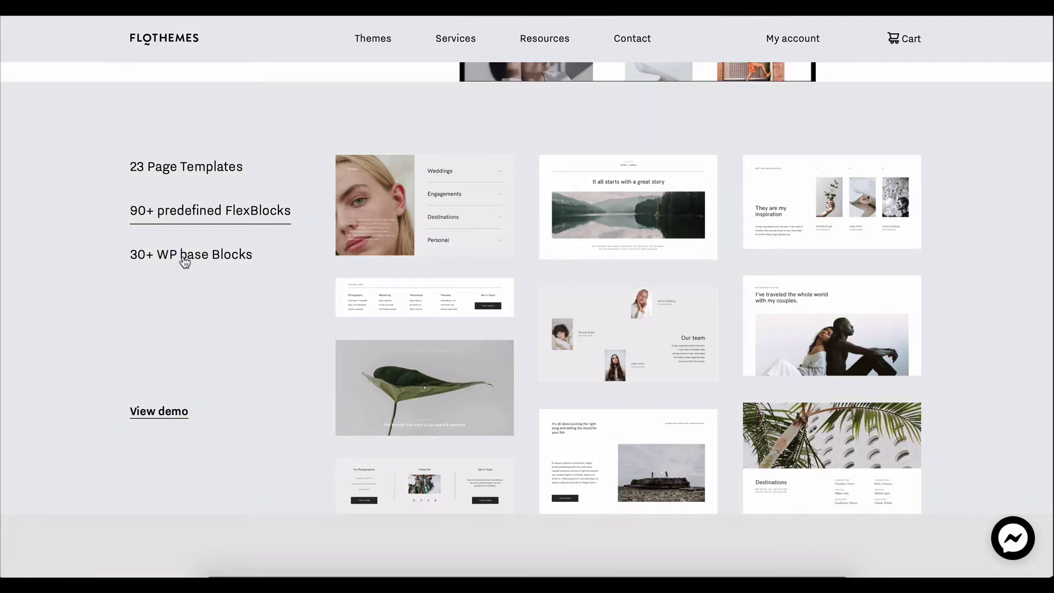
Browse the previews of the WordPress base blocks.
{"action": "left_click", "coordinate": [183, 256]}
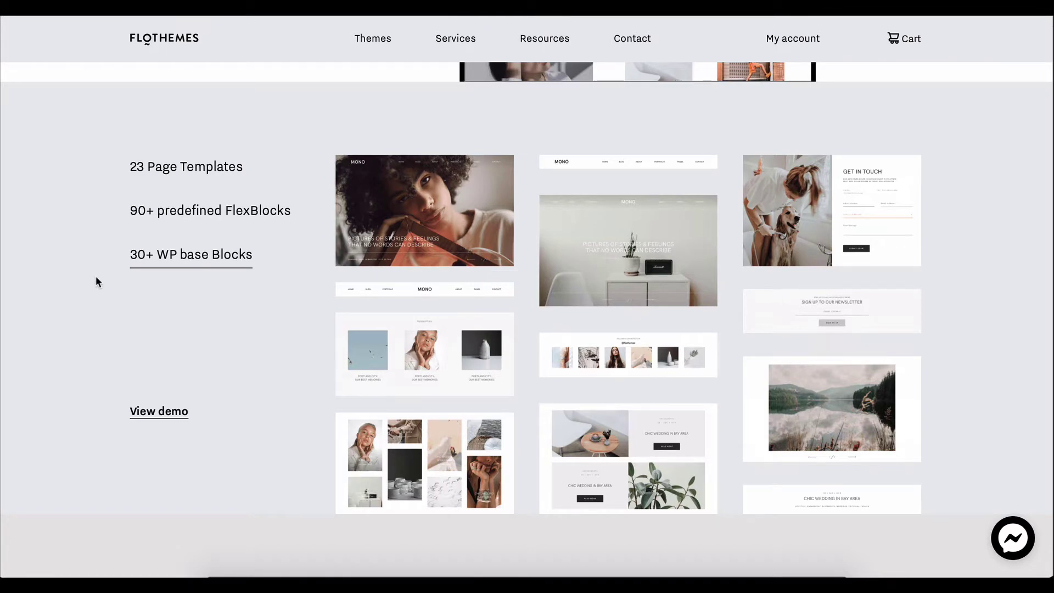
{"action": "scroll", "coordinate": [200, 282], "scroll_direction": "up", "scroll_amount": 1}
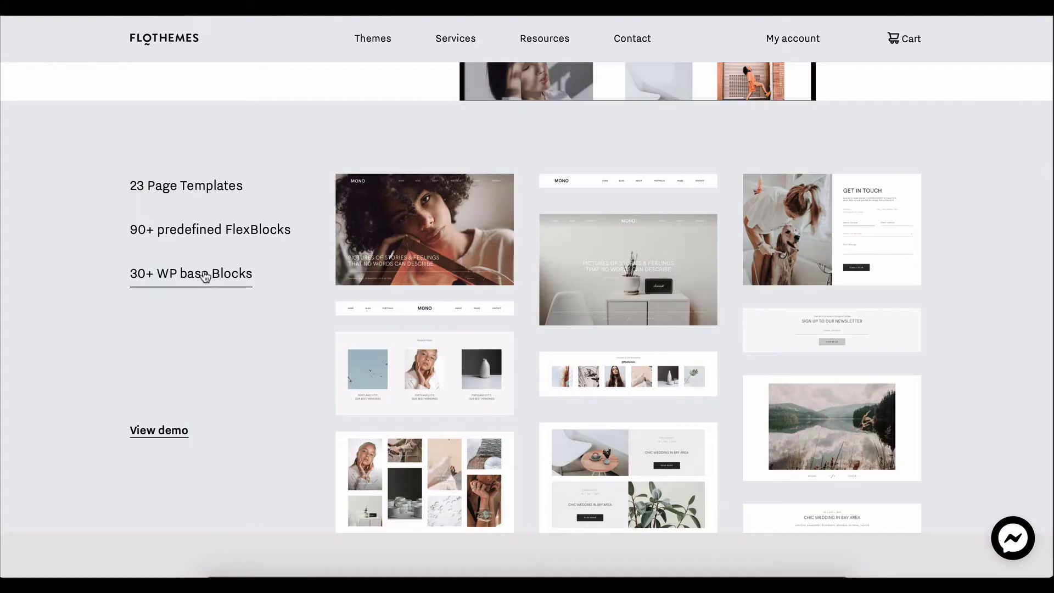
{"action": "scroll", "coordinate": [454, 260], "scroll_direction": "down", "scroll_amount": 1}
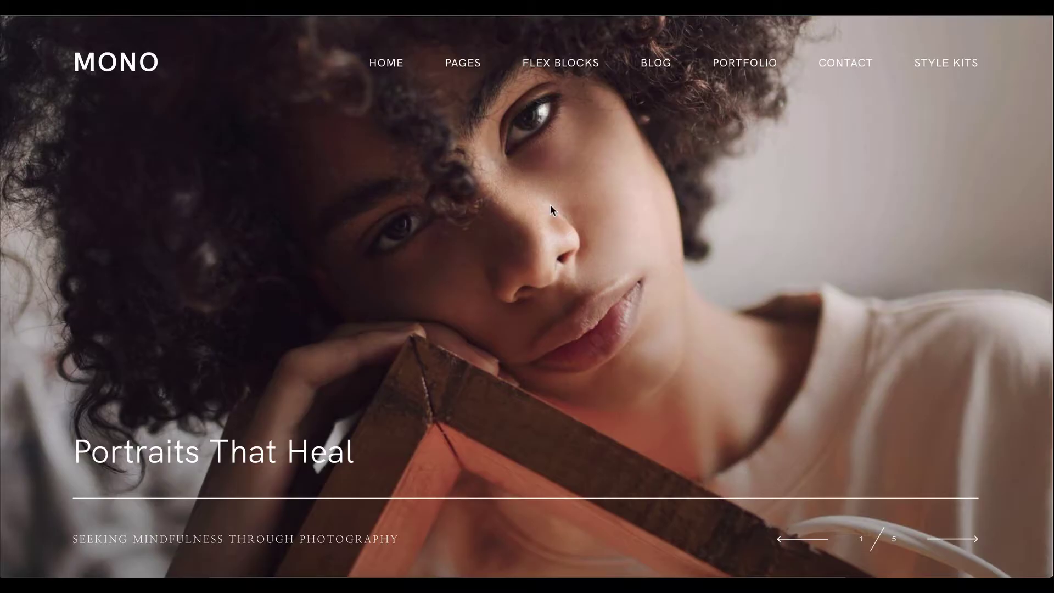
{"action": "mouse_move", "coordinate": [387, 76]}
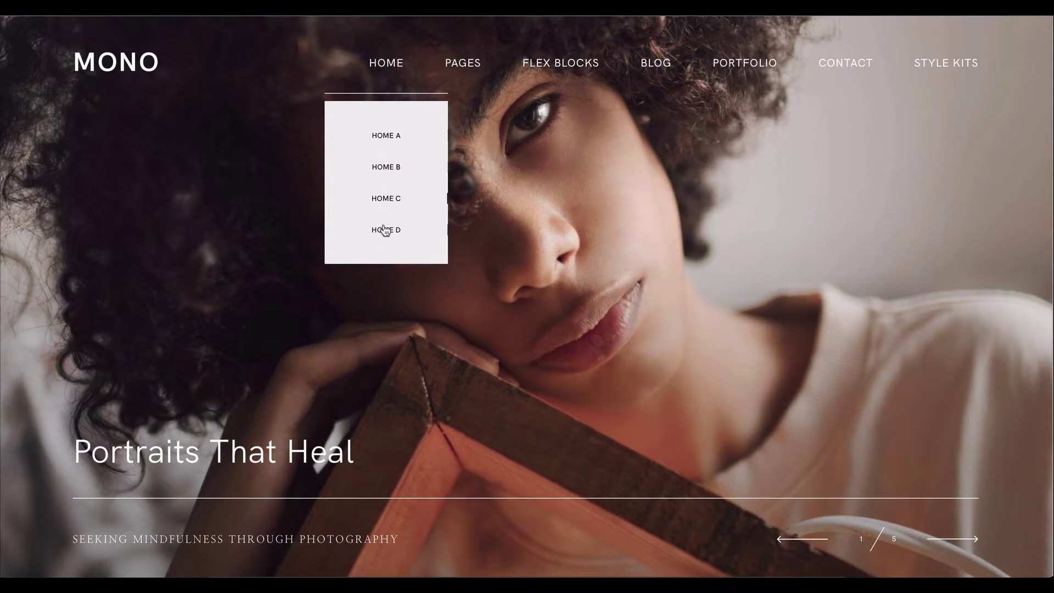
{"action": "scroll", "coordinate": [252, 170], "scroll_direction": "down", "scroll_amount": 20}
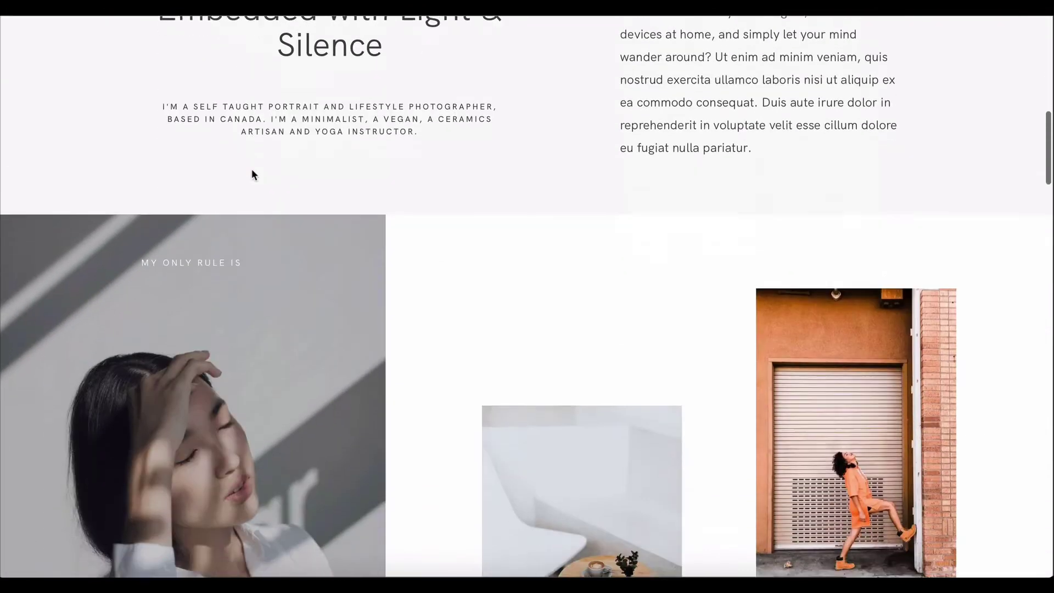
{"action": "scroll", "coordinate": [251, 171], "scroll_direction": "down", "scroll_amount": 20}
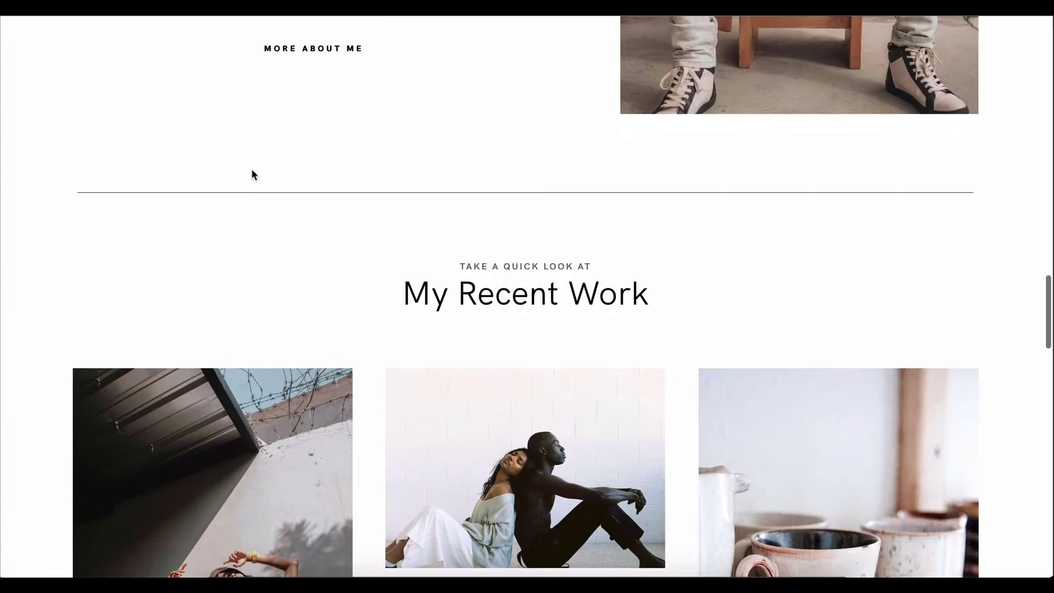
{"action": "scroll", "coordinate": [251, 169], "scroll_direction": "down", "scroll_amount": 5}
{"action": "scroll", "coordinate": [251, 169], "scroll_direction": "up", "scroll_amount": 20}
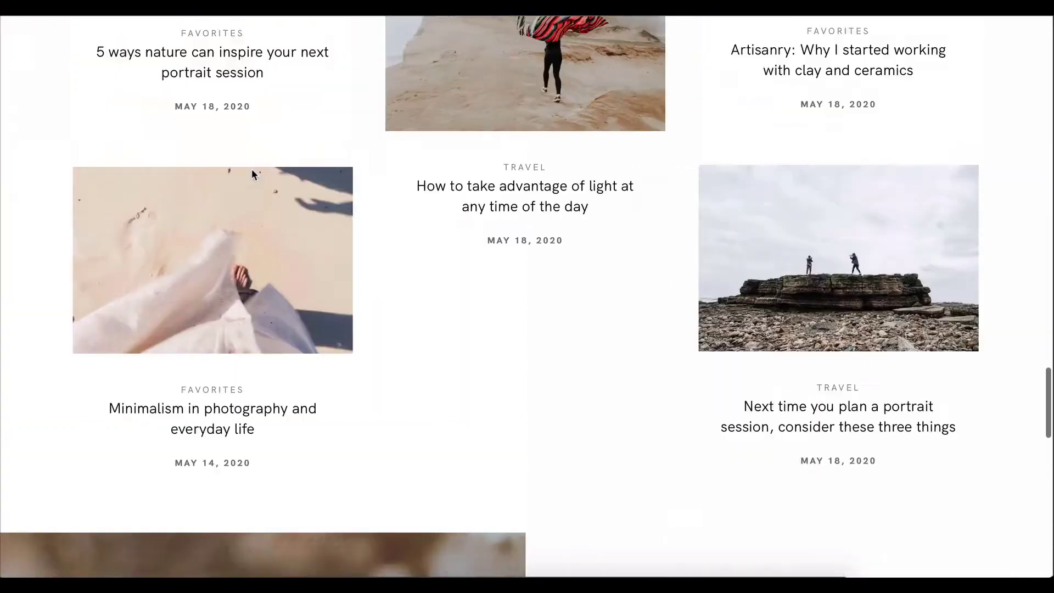
{"action": "scroll", "coordinate": [252, 172], "scroll_direction": "up", "scroll_amount": 10}
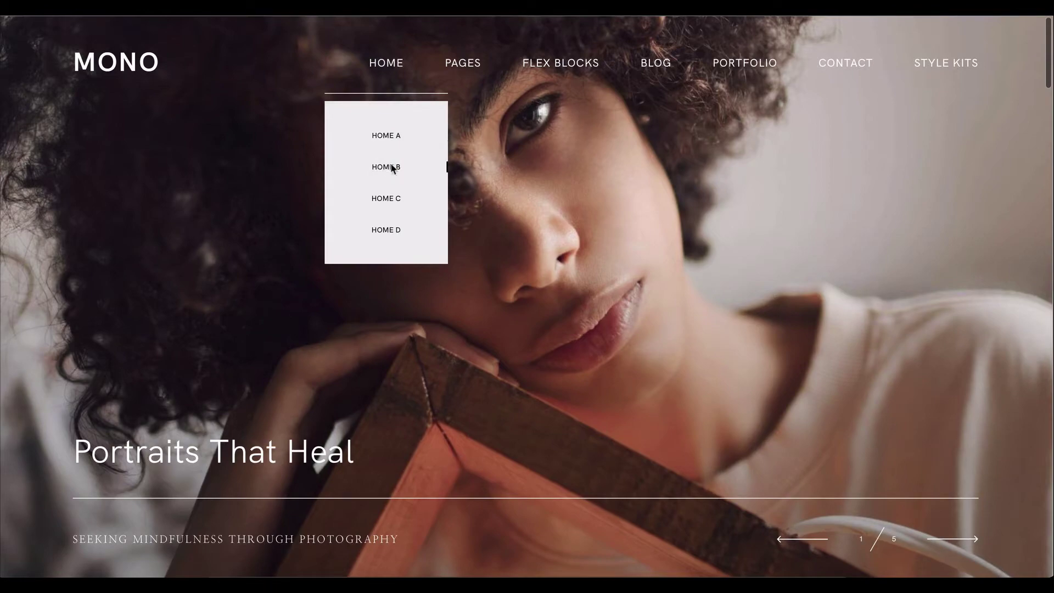
Open Home B, 'Your story through powerful films', and scroll through its about, films and portfolio sections.
{"action": "left_click", "coordinate": [391, 166]}
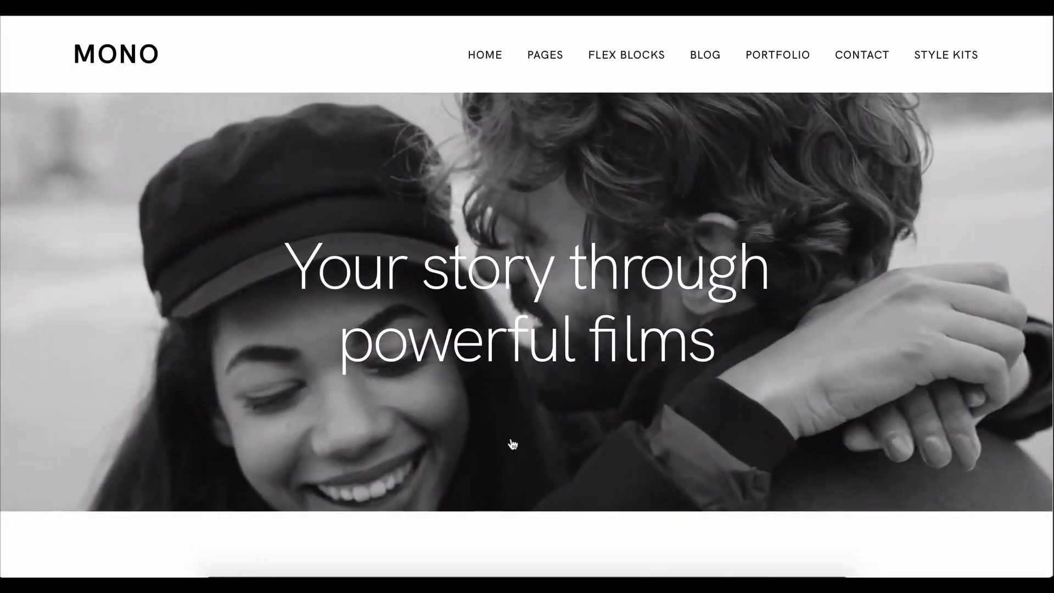
{"action": "scroll", "coordinate": [450, 278], "scroll_direction": "down", "scroll_amount": 10}
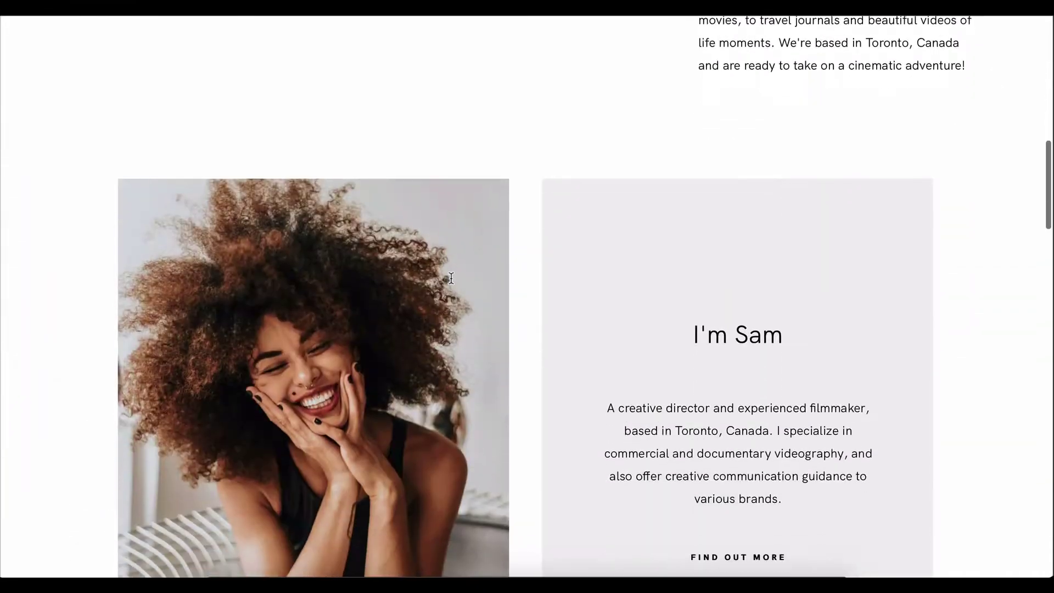
{"action": "scroll", "coordinate": [450, 278], "scroll_direction": "down", "scroll_amount": 15}
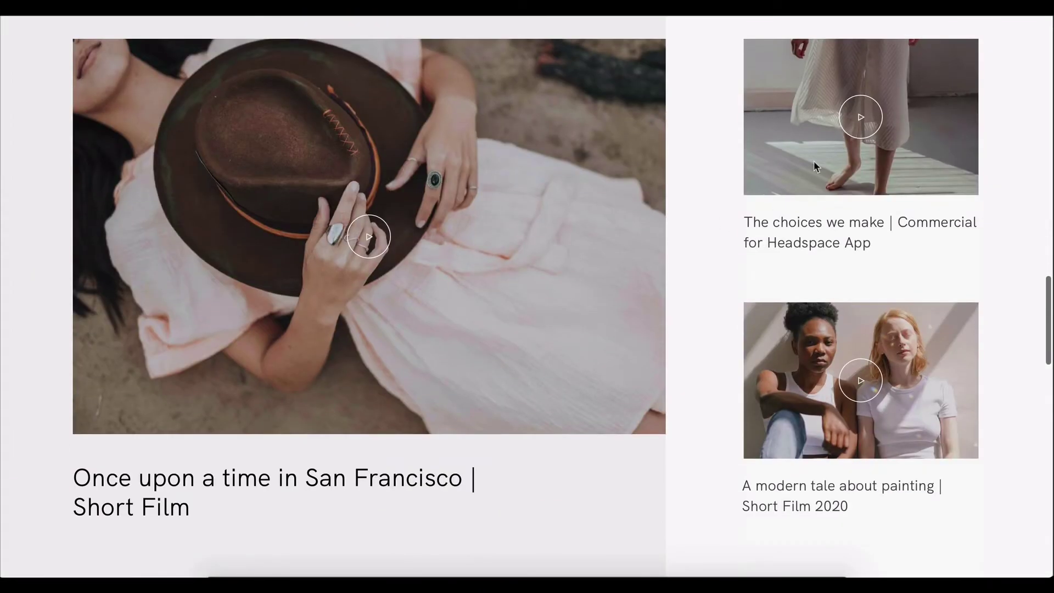
{"action": "scroll", "coordinate": [311, 334], "scroll_direction": "down", "scroll_amount": 15}
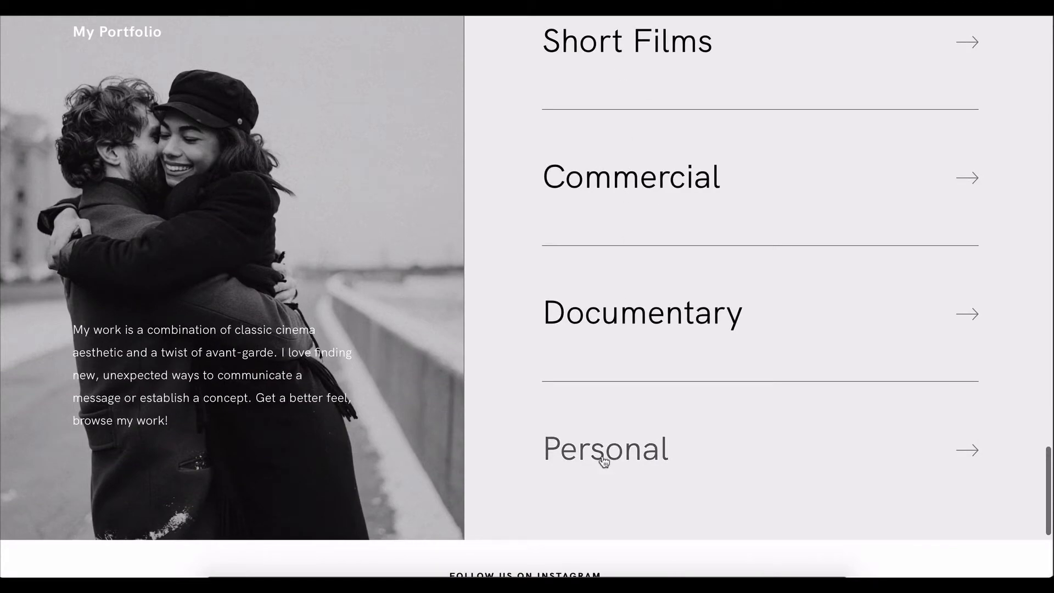
{"action": "scroll", "coordinate": [604, 461], "scroll_direction": "up", "scroll_amount": 20}
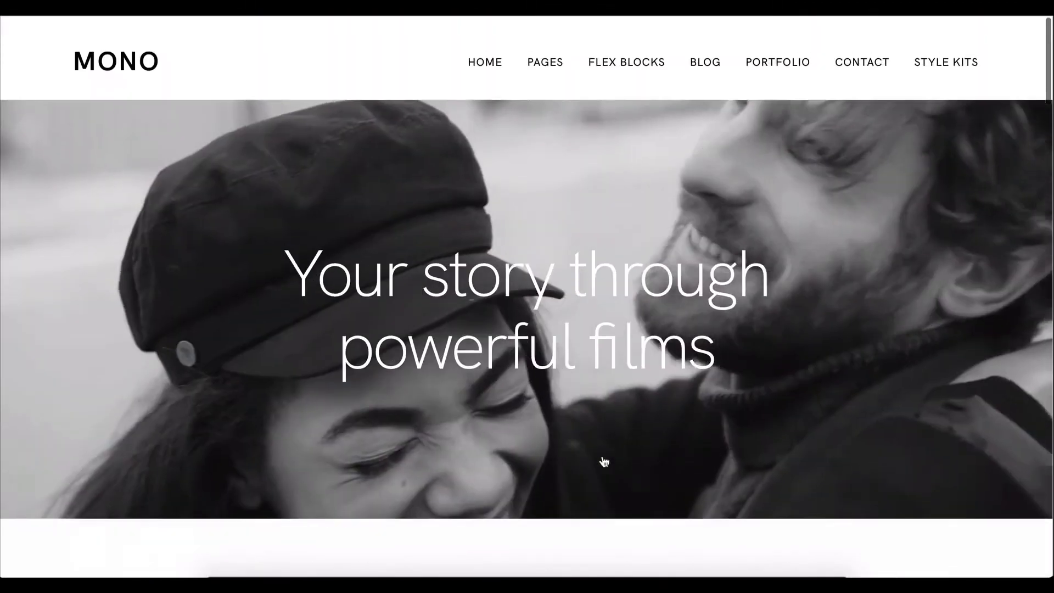
{"action": "mouse_move", "coordinate": [483, 55]}
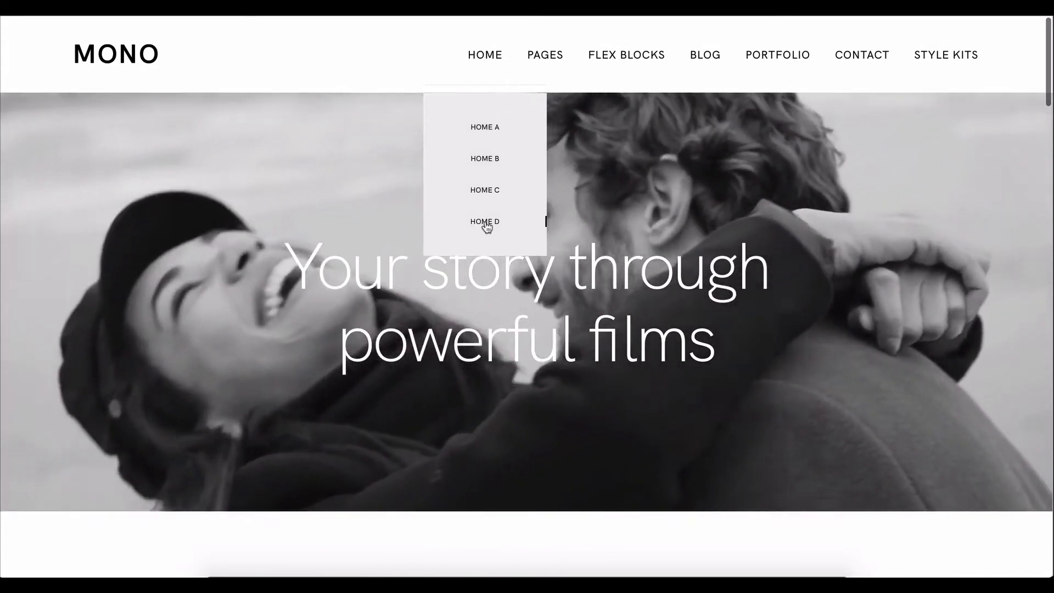
{"action": "left_click", "coordinate": [484, 221]}
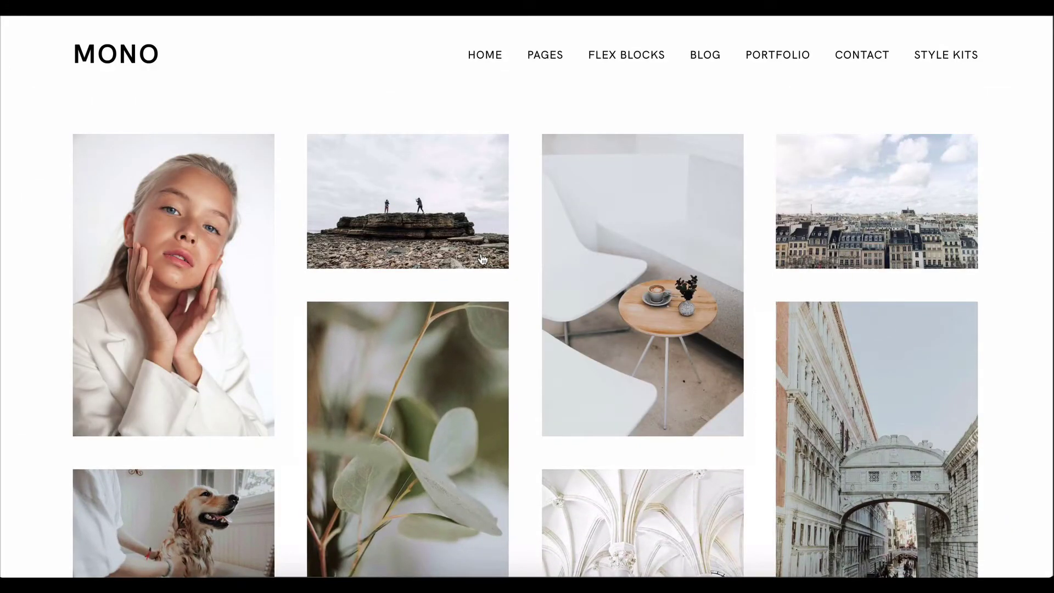
{"action": "scroll", "coordinate": [482, 259], "scroll_direction": "down", "scroll_amount": 15}
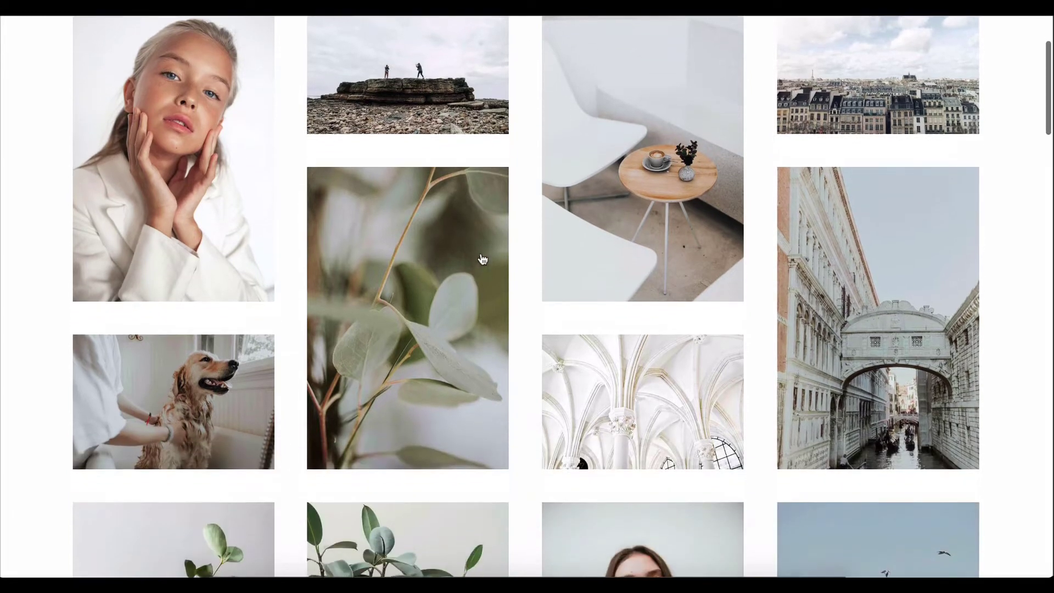
{"action": "scroll", "coordinate": [482, 259], "scroll_direction": "down", "scroll_amount": 5}
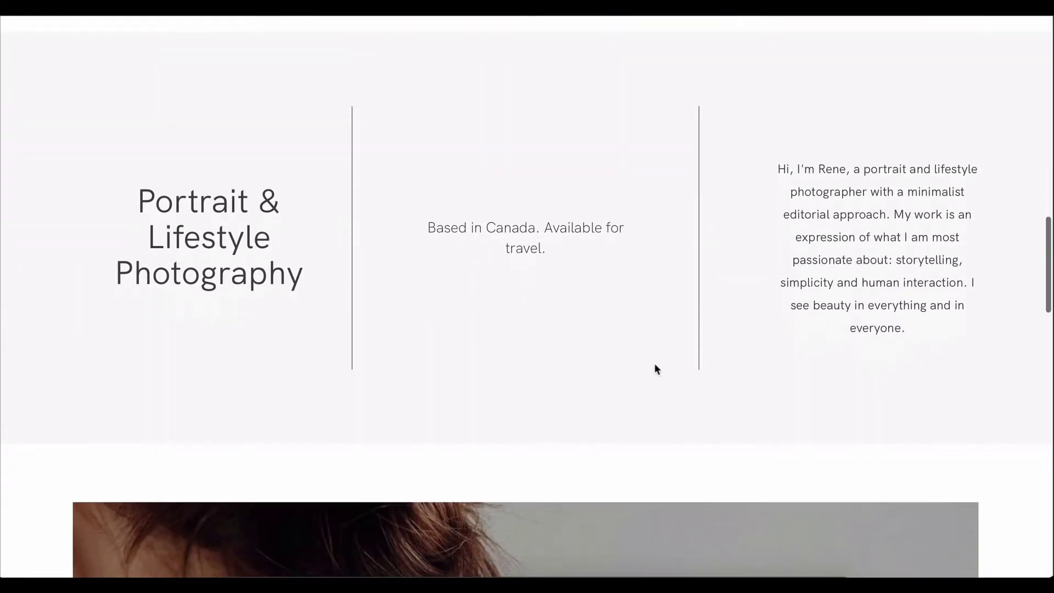
{"action": "scroll", "coordinate": [336, 350], "scroll_direction": "down", "scroll_amount": 6}
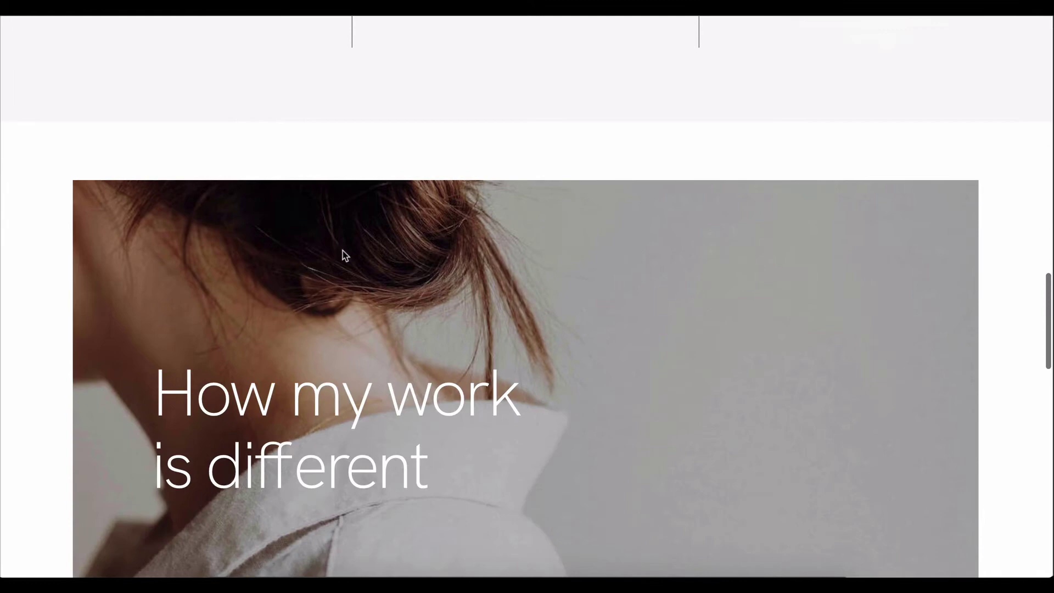
{"action": "scroll", "coordinate": [341, 253], "scroll_direction": "down", "scroll_amount": 8}
{"action": "scroll", "coordinate": [343, 254], "scroll_direction": "down", "scroll_amount": 6}
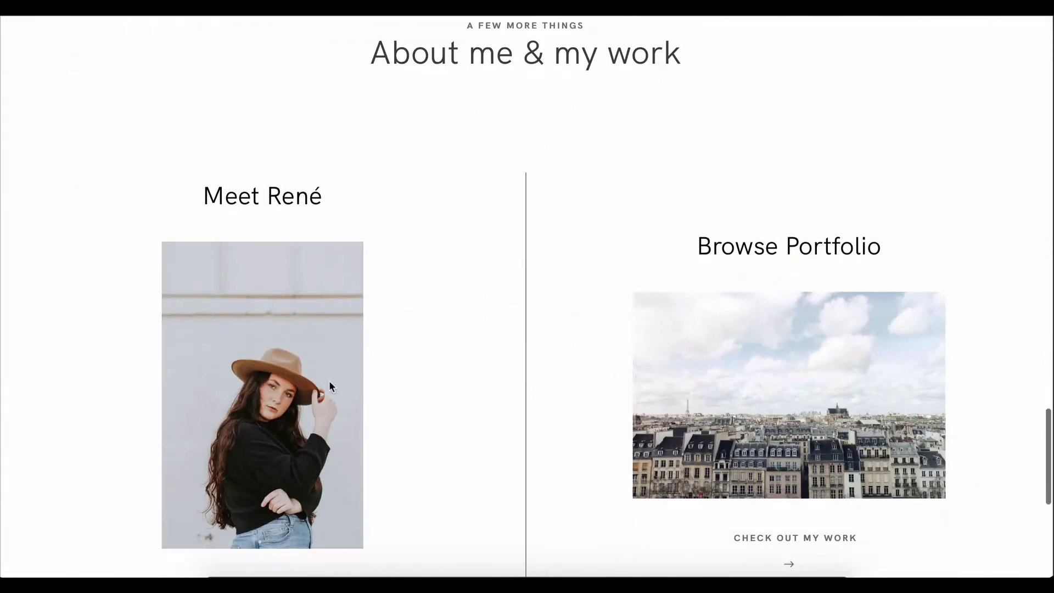
{"action": "scroll", "coordinate": [328, 381], "scroll_direction": "up", "scroll_amount": 20}
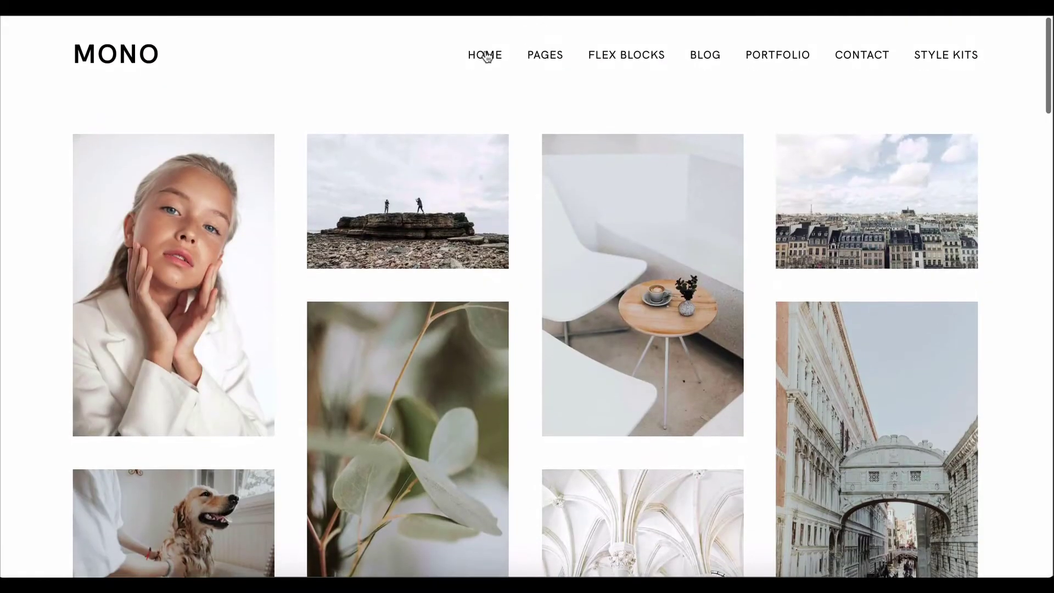
Open Home C, Editorial Portrait & Lifestyle Photographer, scroll through it, then show the Pages dropdown.
{"action": "mouse_move", "coordinate": [486, 57]}
{"action": "left_click", "coordinate": [488, 189]}
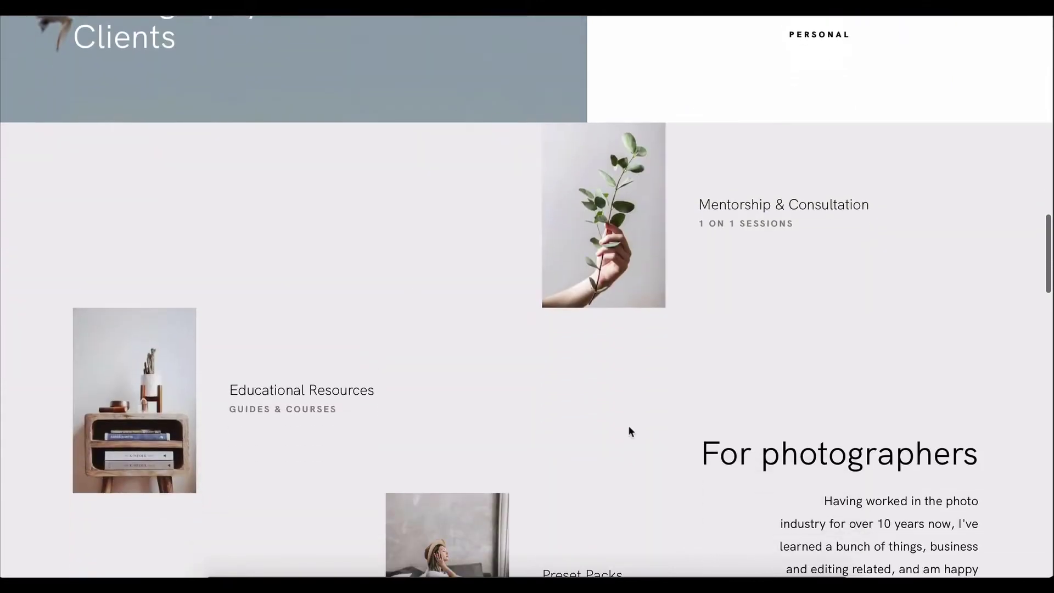
{"action": "scroll", "coordinate": [463, 252], "scroll_direction": "down", "scroll_amount": 3}
{"action": "scroll", "coordinate": [464, 251], "scroll_direction": "down", "scroll_amount": 8}
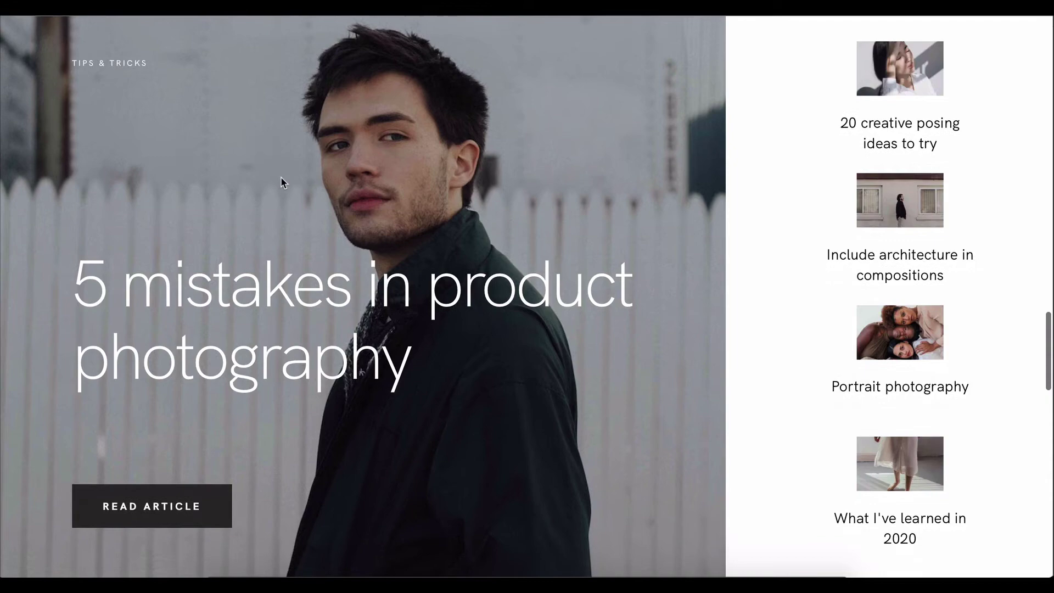
{"action": "scroll", "coordinate": [281, 177], "scroll_direction": "down", "scroll_amount": 6}
{"action": "scroll", "coordinate": [281, 182], "scroll_direction": "down", "scroll_amount": 2}
{"action": "scroll", "coordinate": [283, 181], "scroll_direction": "up", "scroll_amount": 5}
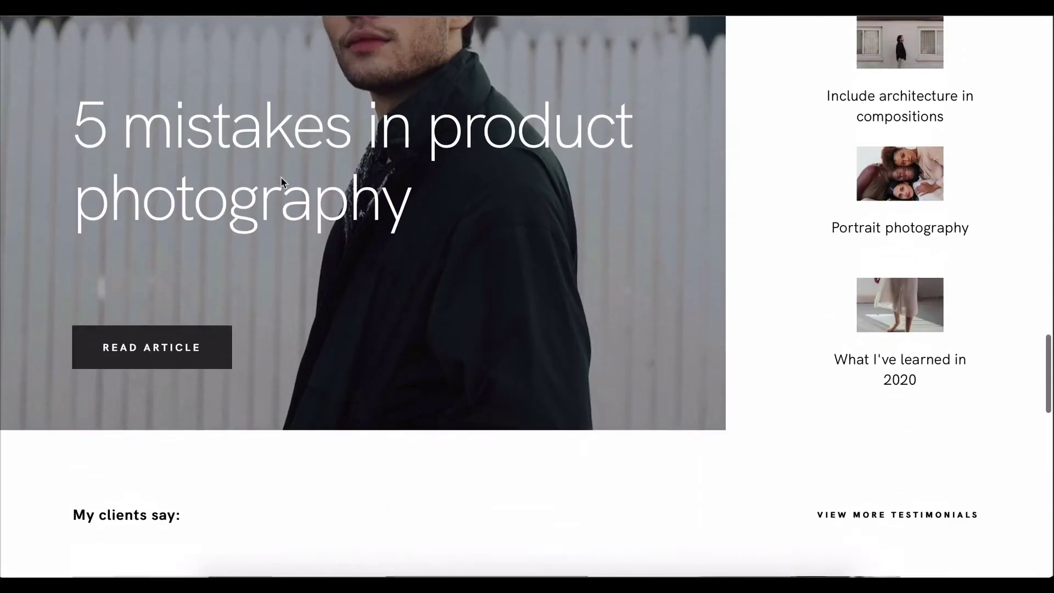
{"action": "scroll", "coordinate": [252, 298], "scroll_direction": "down", "scroll_amount": 15}
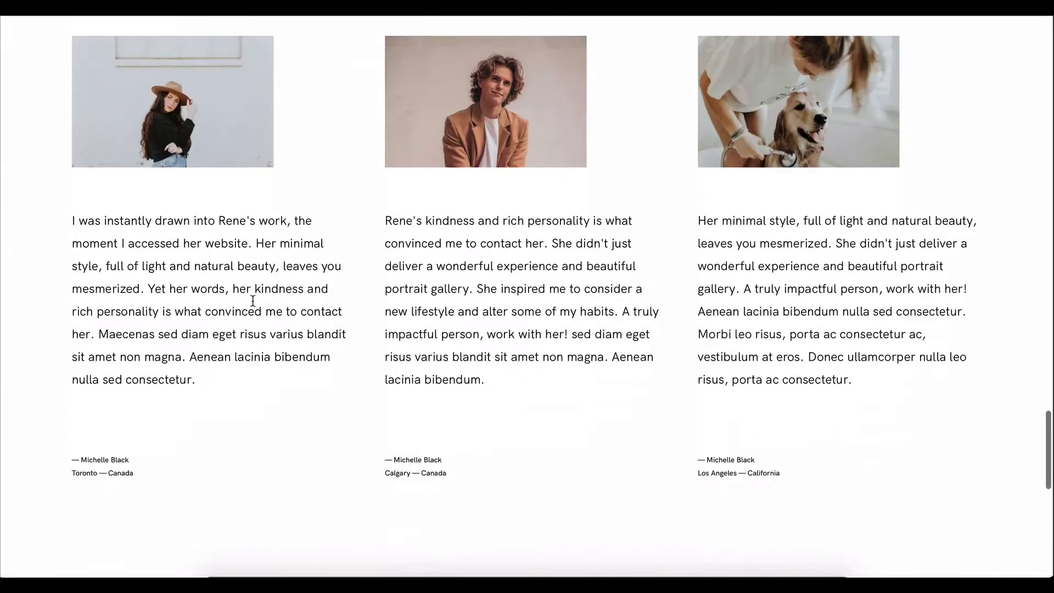
{"action": "scroll", "coordinate": [362, 324], "scroll_direction": "down", "scroll_amount": 2}
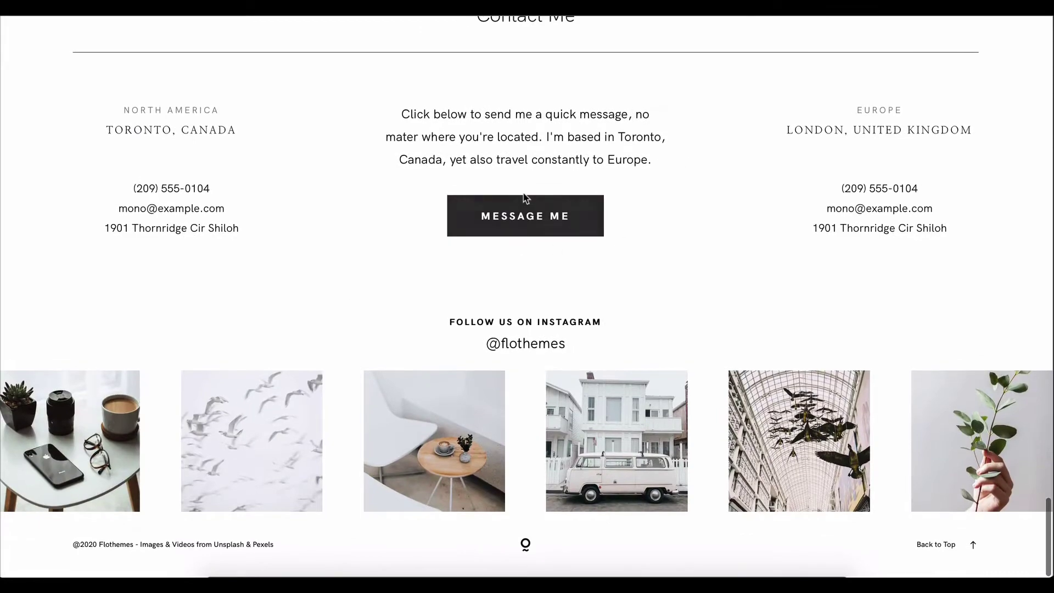
{"action": "scroll", "coordinate": [523, 194], "scroll_direction": "up", "scroll_amount": 20}
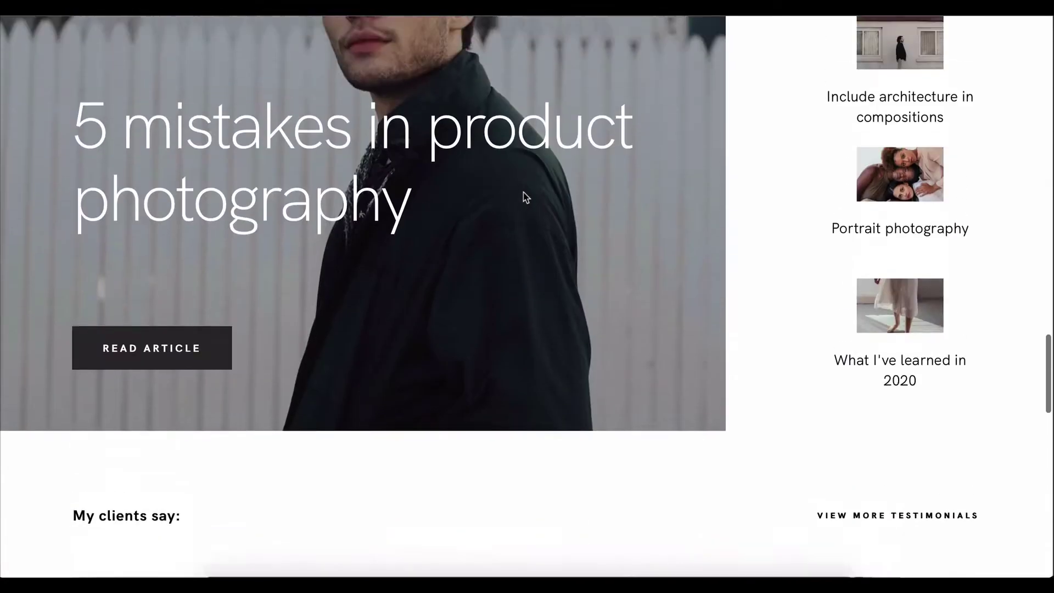
{"action": "scroll", "coordinate": [523, 192], "scroll_direction": "up", "scroll_amount": 20}
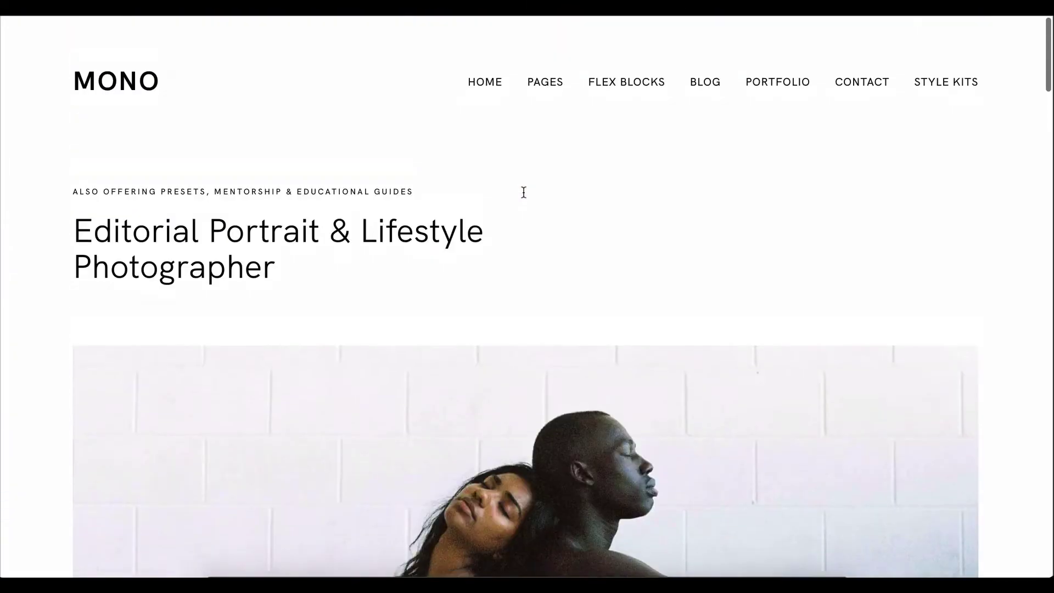
{"action": "mouse_move", "coordinate": [539, 62]}
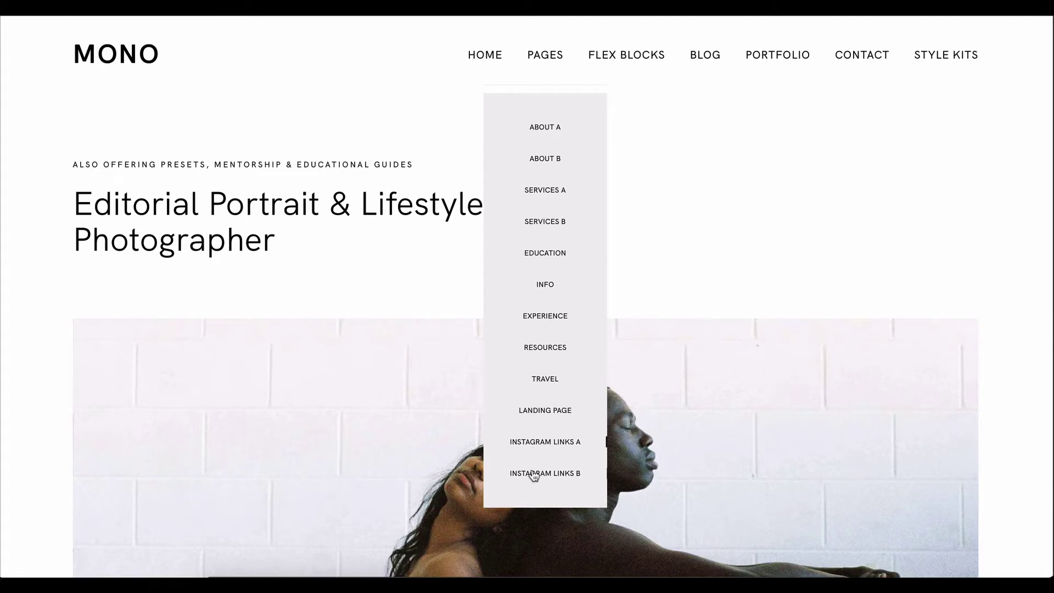
Open Instagram Links A, scroll it, and look over the Contact, Portfolio and Blog menus.
{"action": "left_click", "coordinate": [541, 441]}
{"action": "scroll", "coordinate": [609, 220], "scroll_direction": "down", "scroll_amount": 5}
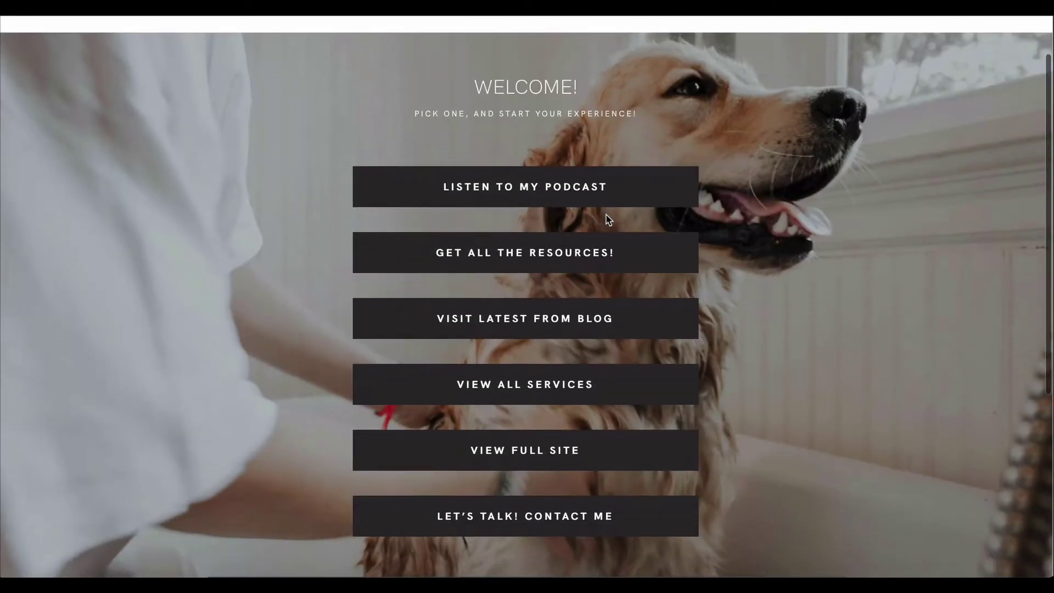
{"action": "scroll", "coordinate": [607, 219], "scroll_direction": "up", "scroll_amount": 5}
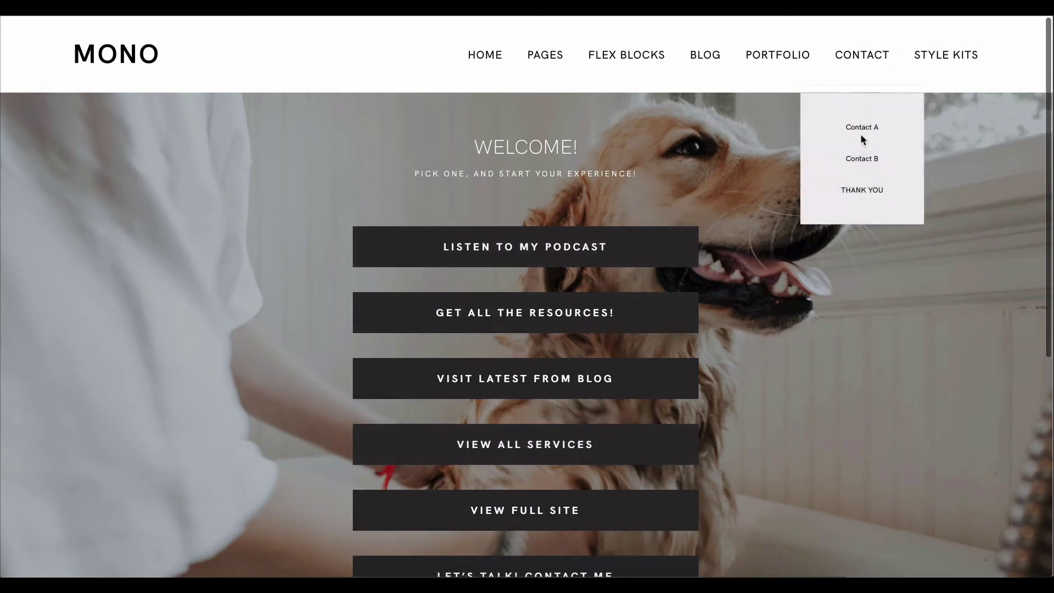
{"action": "mouse_move", "coordinate": [805, 62]}
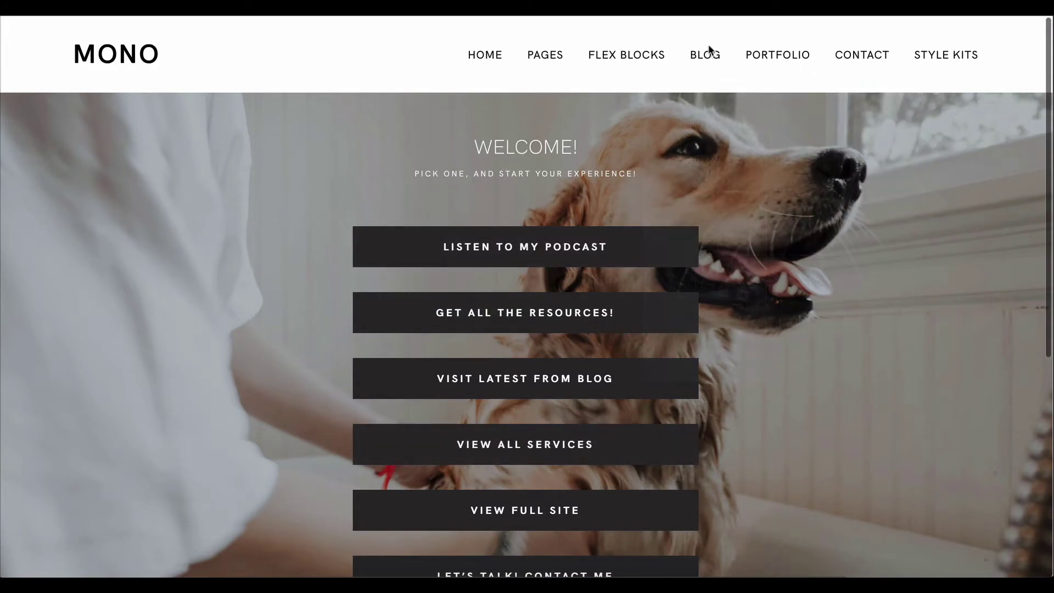
{"action": "mouse_move", "coordinate": [711, 57]}
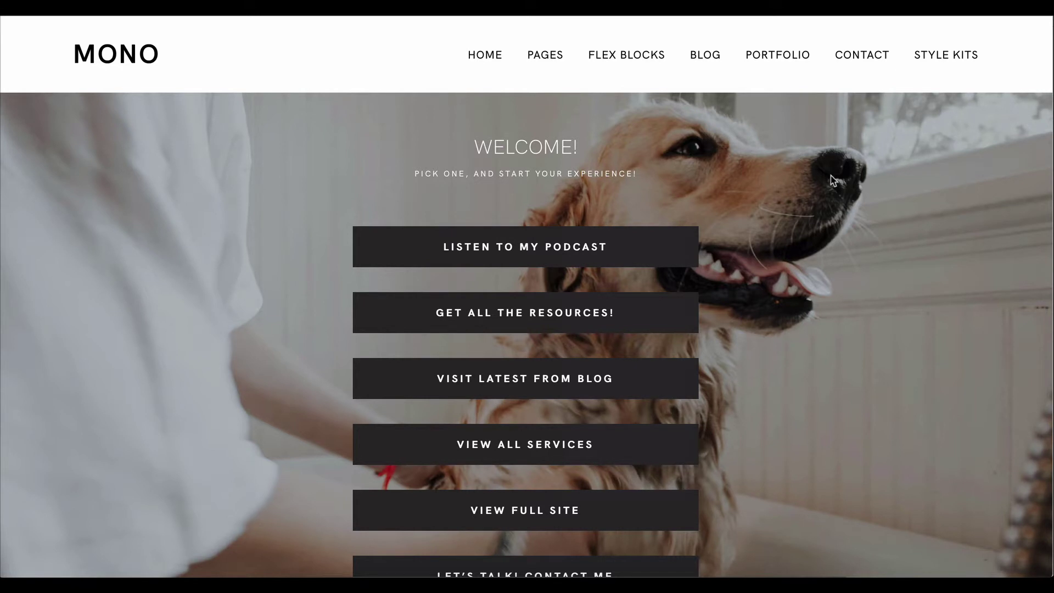
Return to the Mono homepage and open the Style Kits page.
{"action": "left_click", "coordinate": [140, 55]}
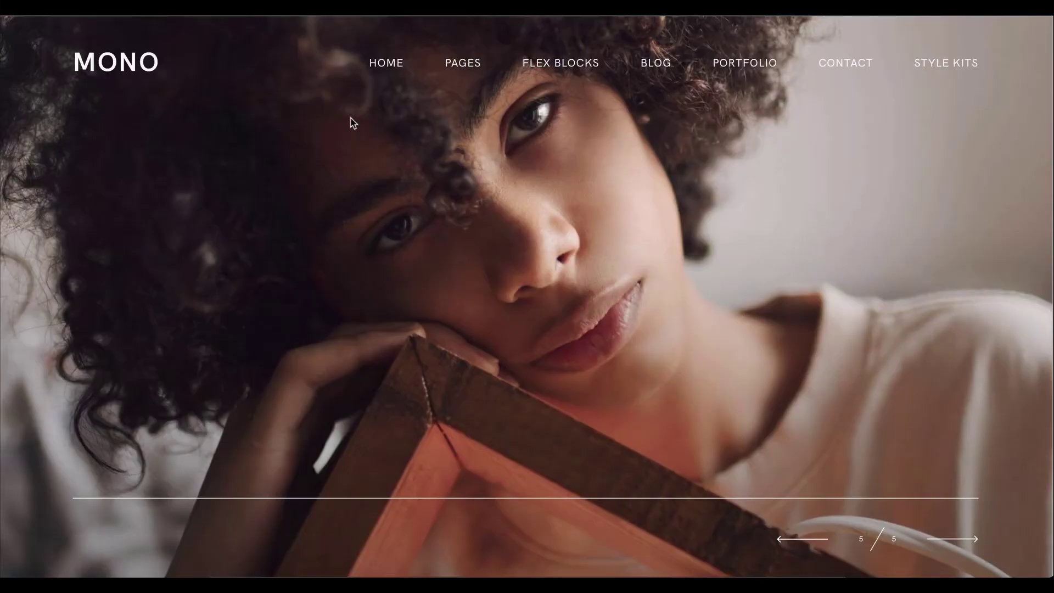
{"action": "scroll", "coordinate": [350, 122], "scroll_direction": "down", "scroll_amount": 15}
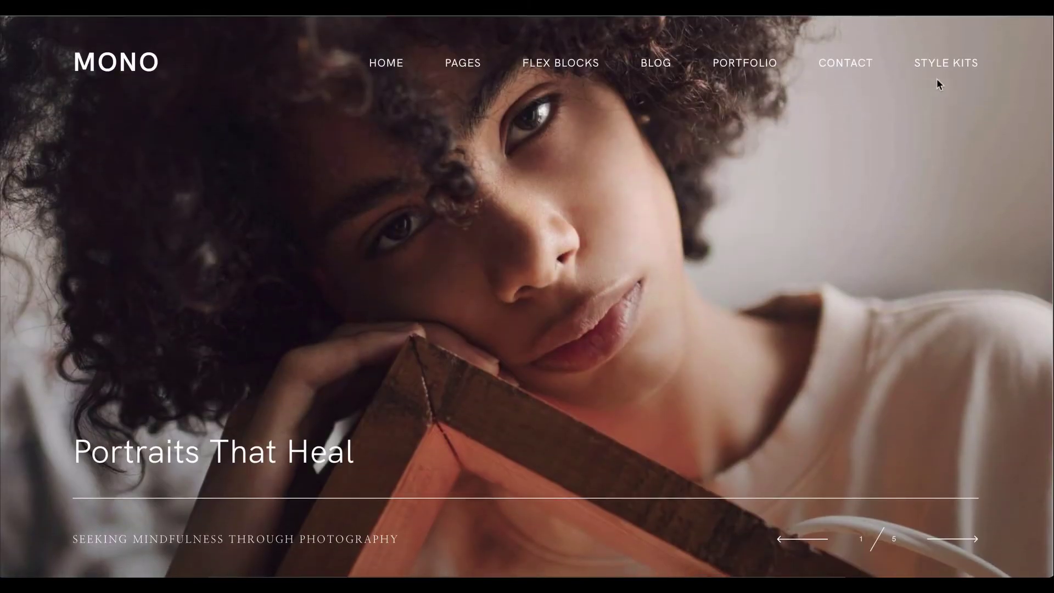
{"action": "left_click", "coordinate": [951, 61]}
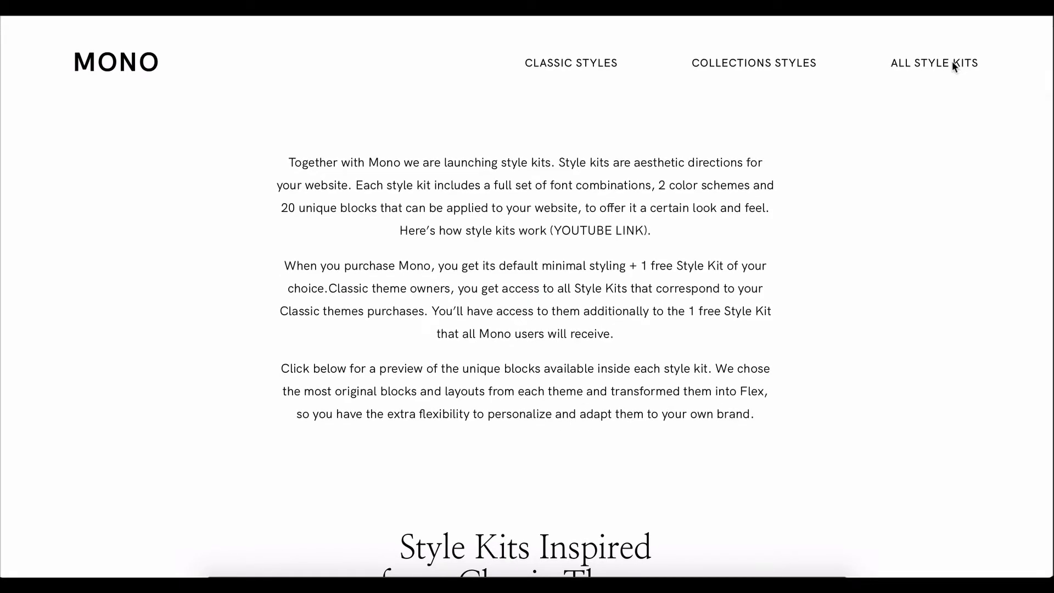
{"action": "scroll", "coordinate": [479, 253], "scroll_direction": "down", "scroll_amount": 5}
{"action": "scroll", "coordinate": [480, 252], "scroll_direction": "down", "scroll_amount": 2}
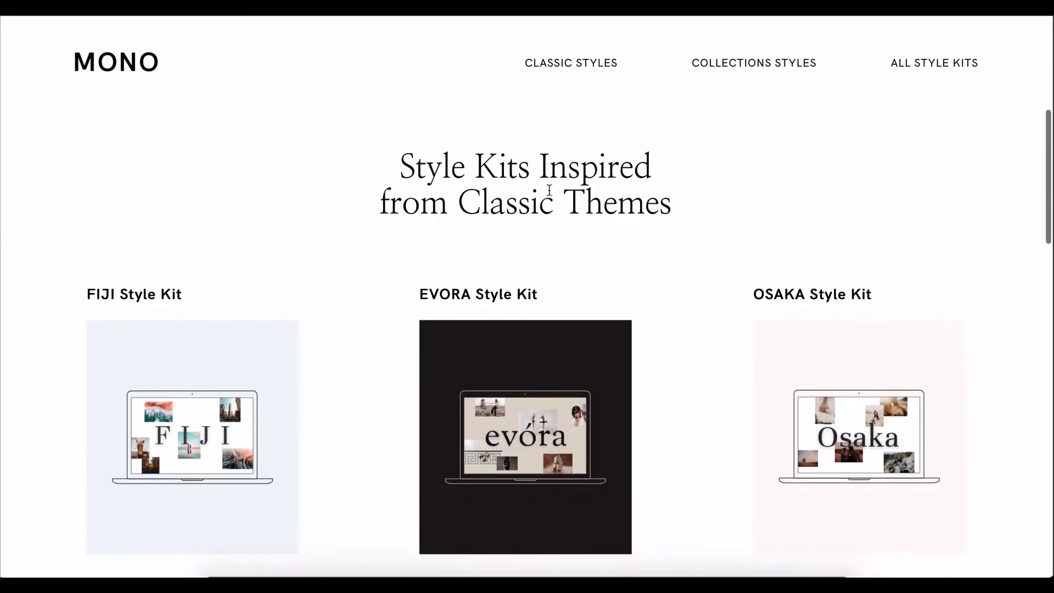
Scroll through the style kit cards, from FIJI through FARO, VELVET and VERSO.
{"action": "scroll", "coordinate": [549, 190], "scroll_direction": "down", "scroll_amount": 1}
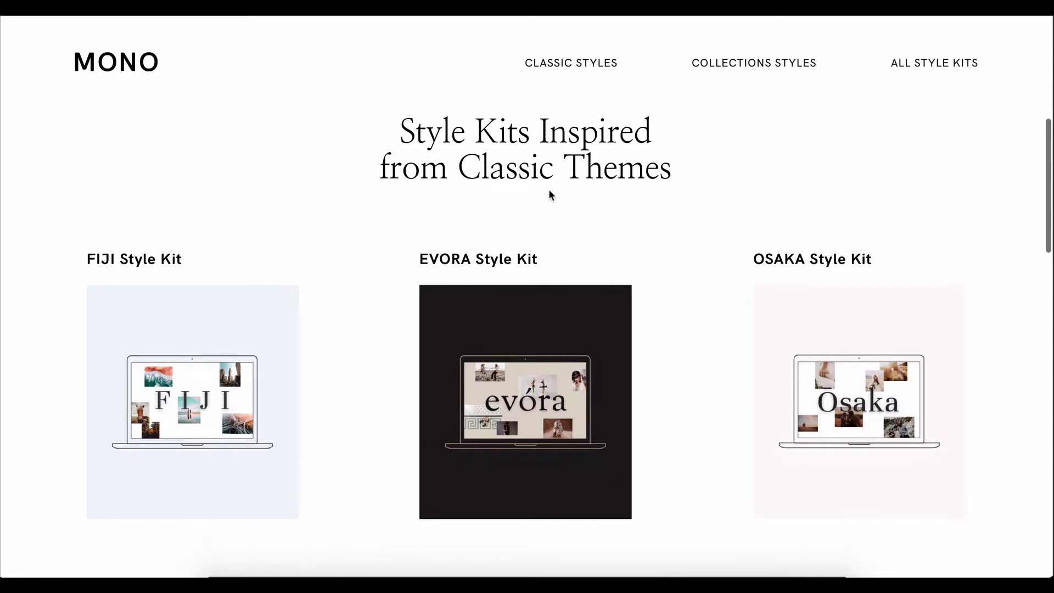
{"action": "scroll", "coordinate": [645, 243], "scroll_direction": "down", "scroll_amount": 5}
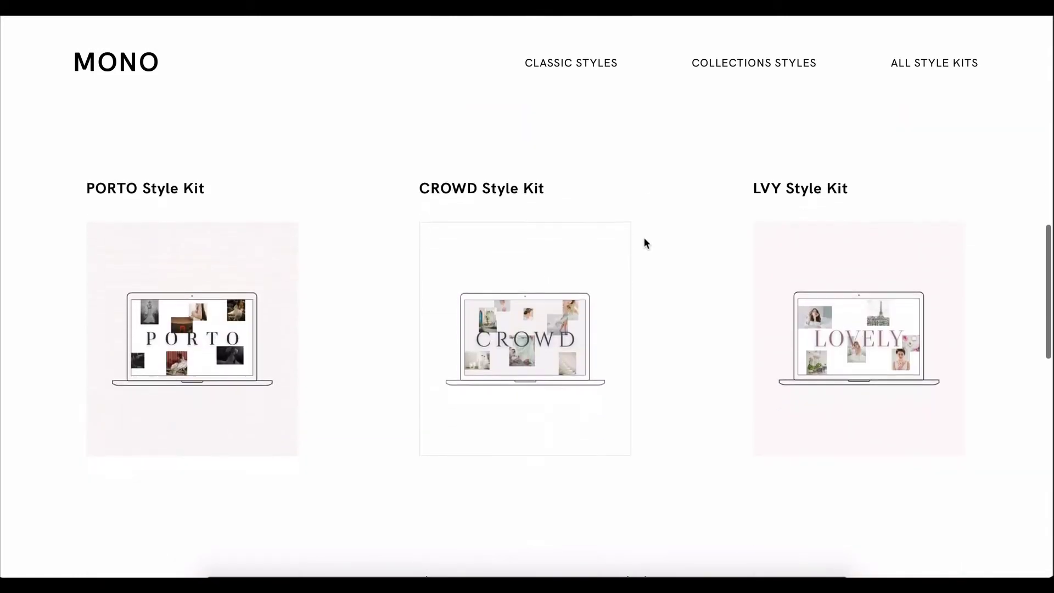
{"action": "scroll", "coordinate": [643, 241], "scroll_direction": "up", "scroll_amount": 6}
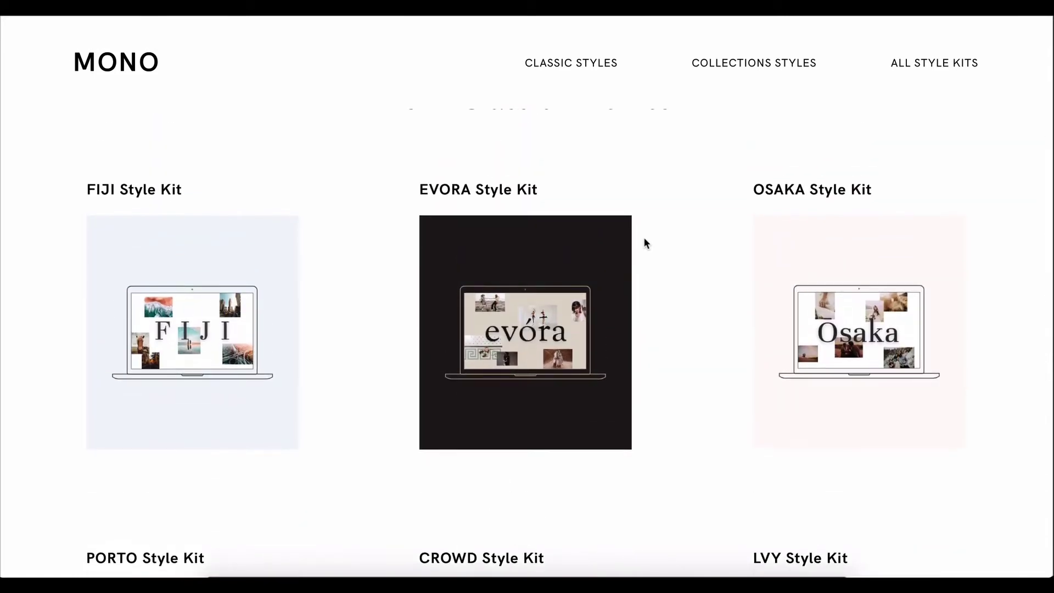
{"action": "scroll", "coordinate": [645, 243], "scroll_direction": "up", "scroll_amount": 1}
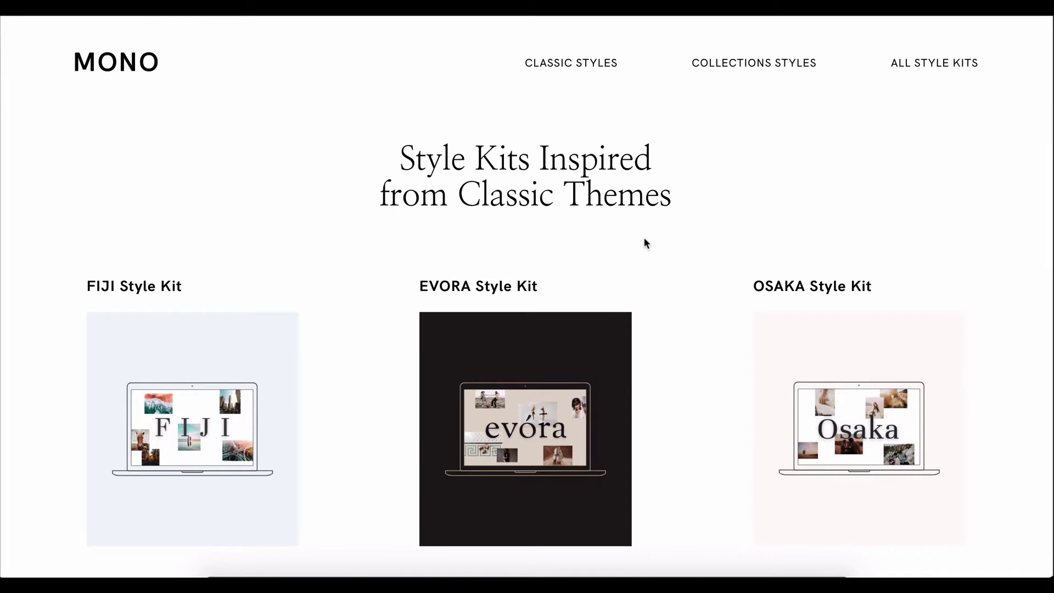
{"action": "scroll", "coordinate": [645, 243], "scroll_direction": "down", "scroll_amount": 10}
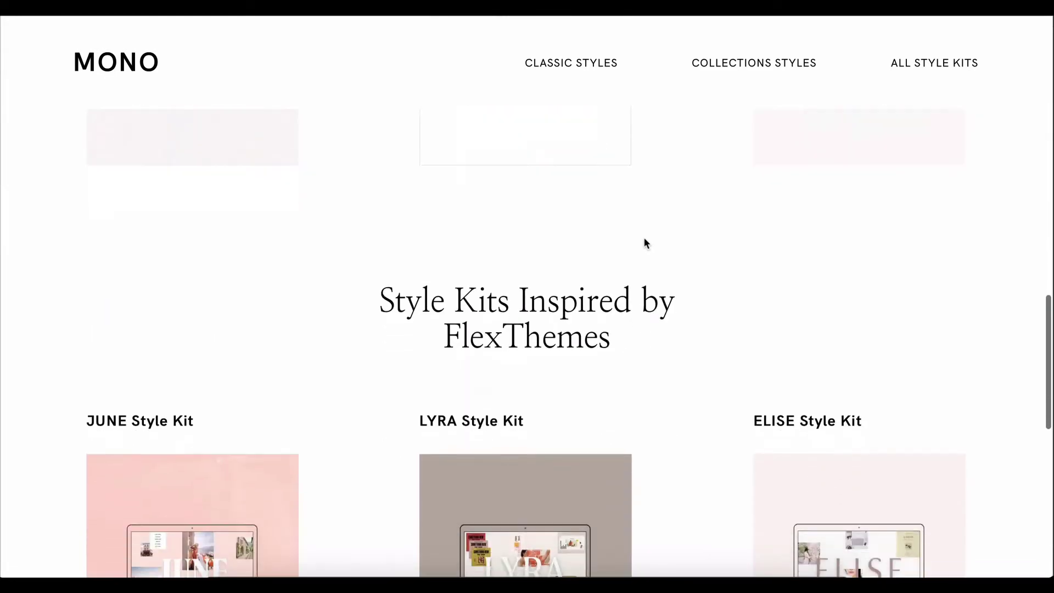
{"action": "scroll", "coordinate": [631, 305], "scroll_direction": "down", "scroll_amount": 7}
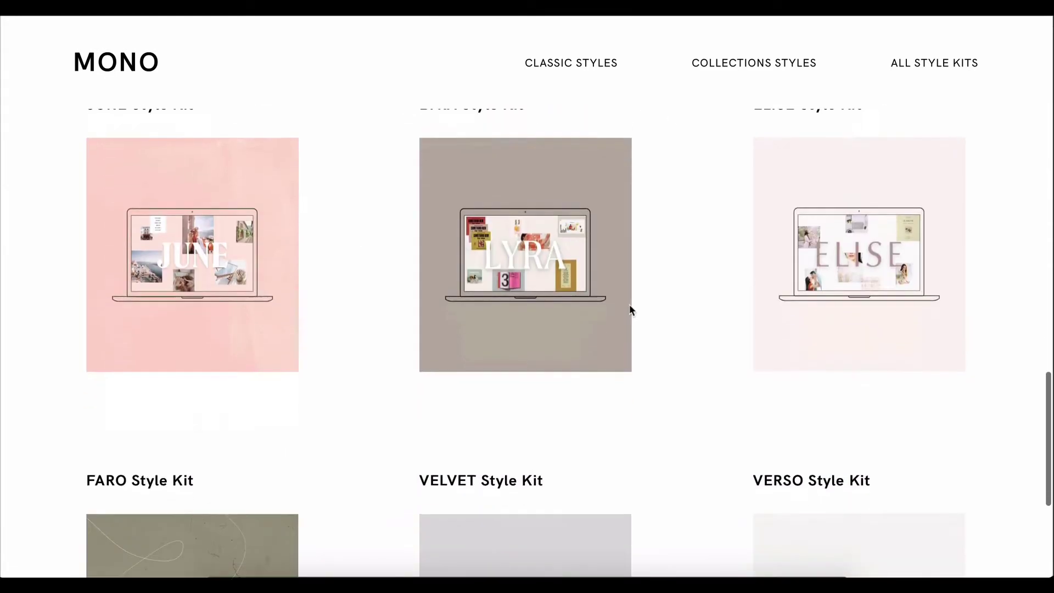
{"action": "scroll", "coordinate": [629, 306], "scroll_direction": "down", "scroll_amount": 5}
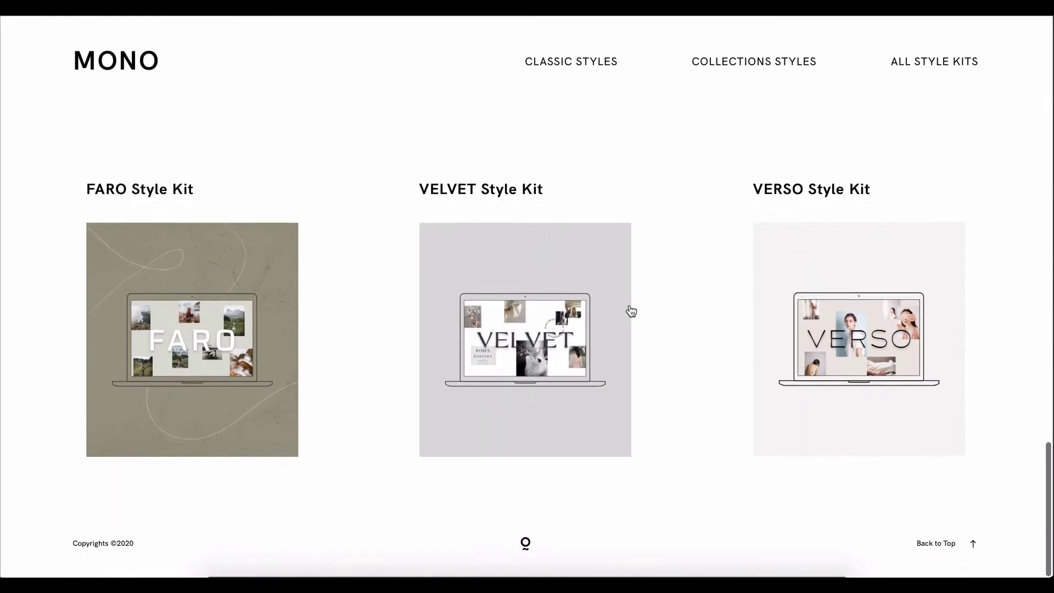
{"action": "scroll", "coordinate": [630, 311], "scroll_direction": "up", "scroll_amount": 20}
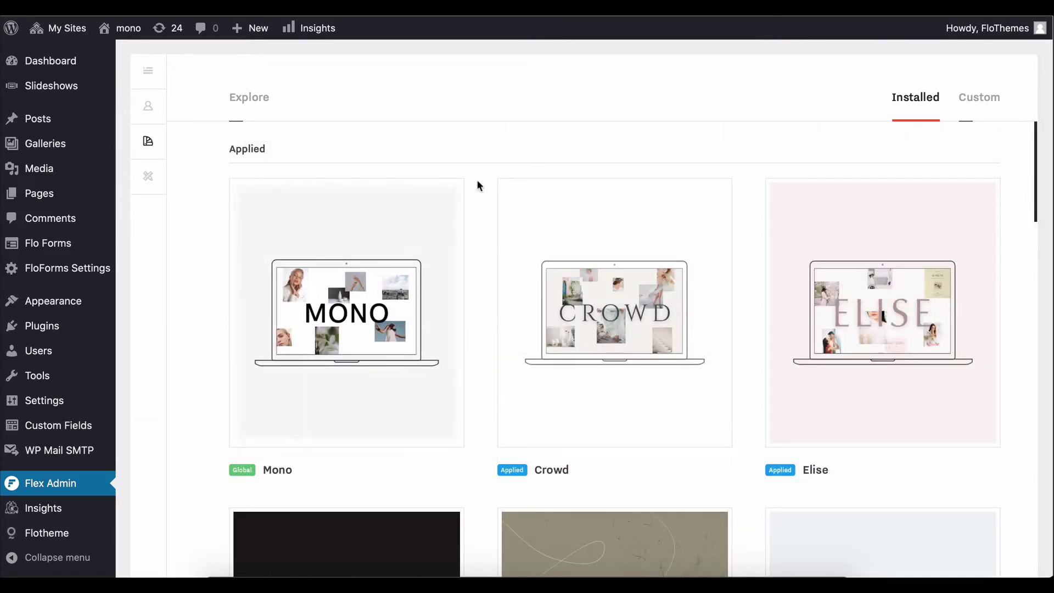
{"action": "scroll", "coordinate": [477, 183], "scroll_direction": "down", "scroll_amount": 5}
{"action": "scroll", "coordinate": [477, 180], "scroll_direction": "down", "scroll_amount": 1}
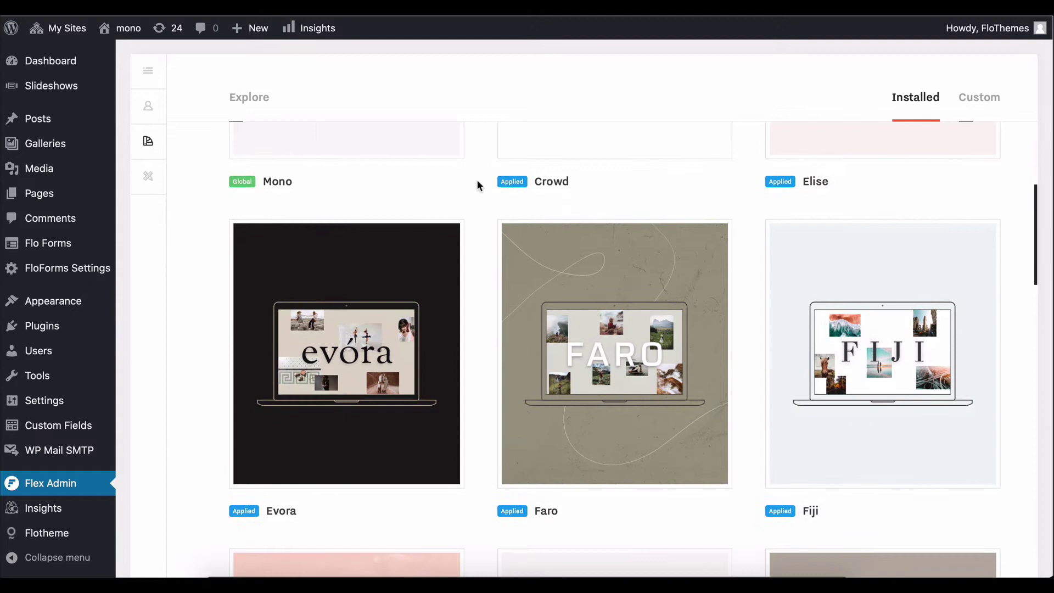
{"action": "scroll", "coordinate": [476, 179], "scroll_direction": "up", "scroll_amount": 3}
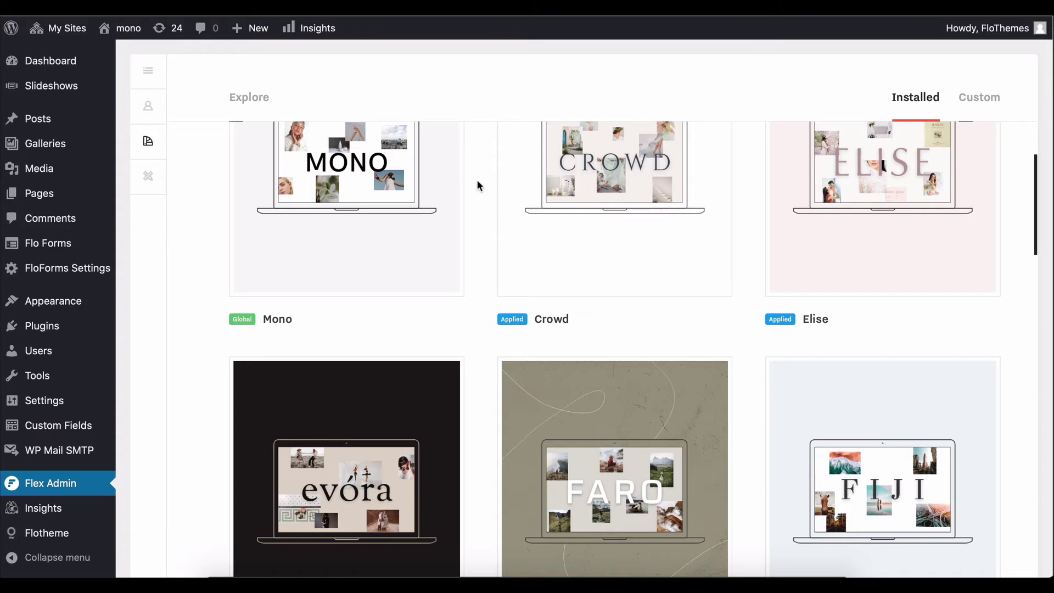
{"action": "scroll", "coordinate": [477, 186], "scroll_direction": "up", "scroll_amount": 3}
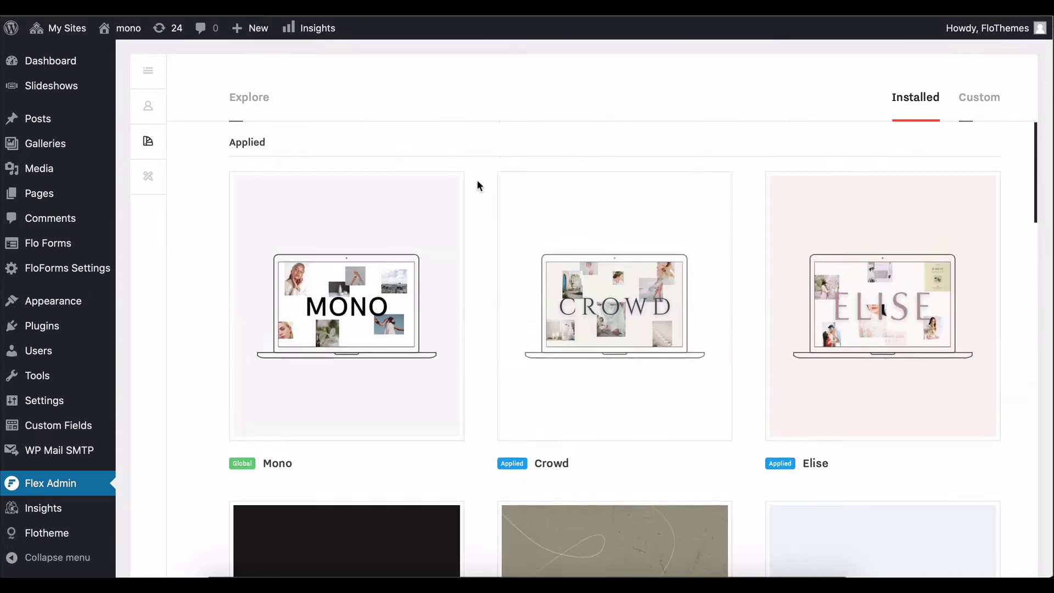
{"action": "scroll", "coordinate": [476, 186], "scroll_direction": "down", "scroll_amount": 2}
{"action": "scroll", "coordinate": [477, 185], "scroll_direction": "down", "scroll_amount": 2}
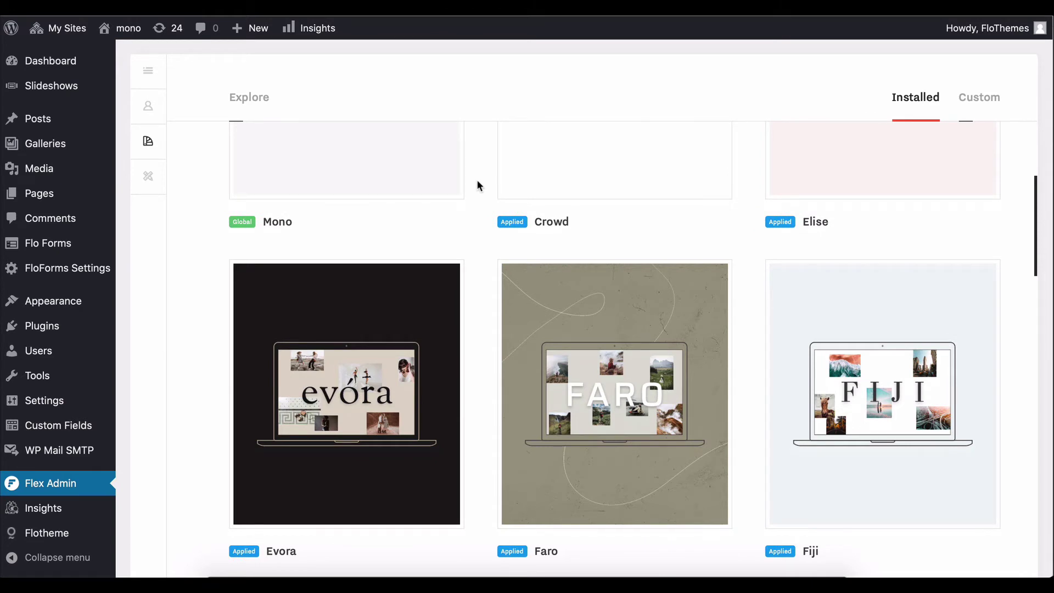
{"action": "scroll", "coordinate": [477, 182], "scroll_direction": "up", "scroll_amount": 3}
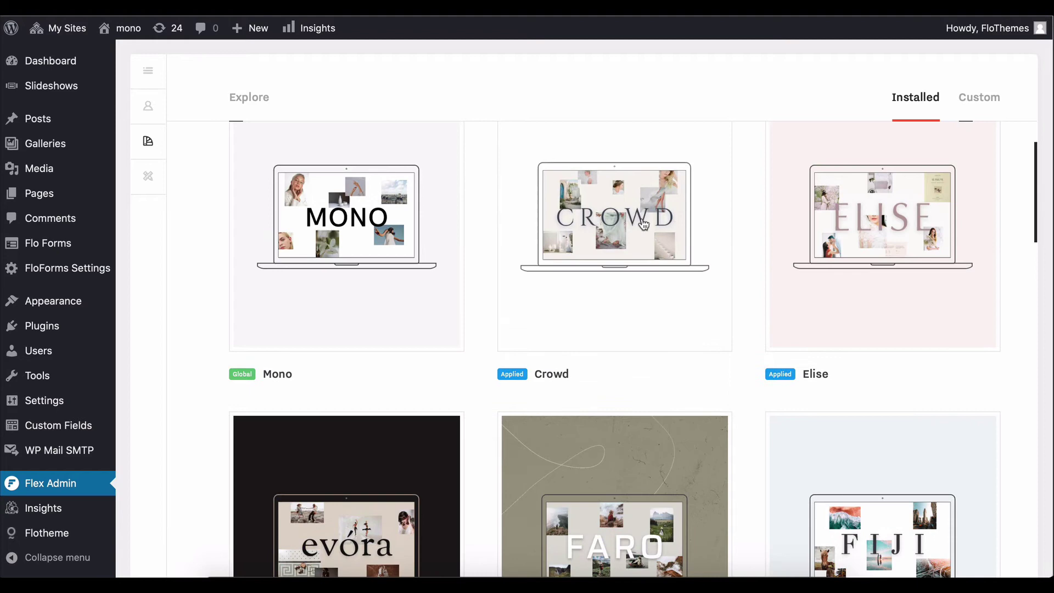
{"action": "left_click", "coordinate": [643, 224]}
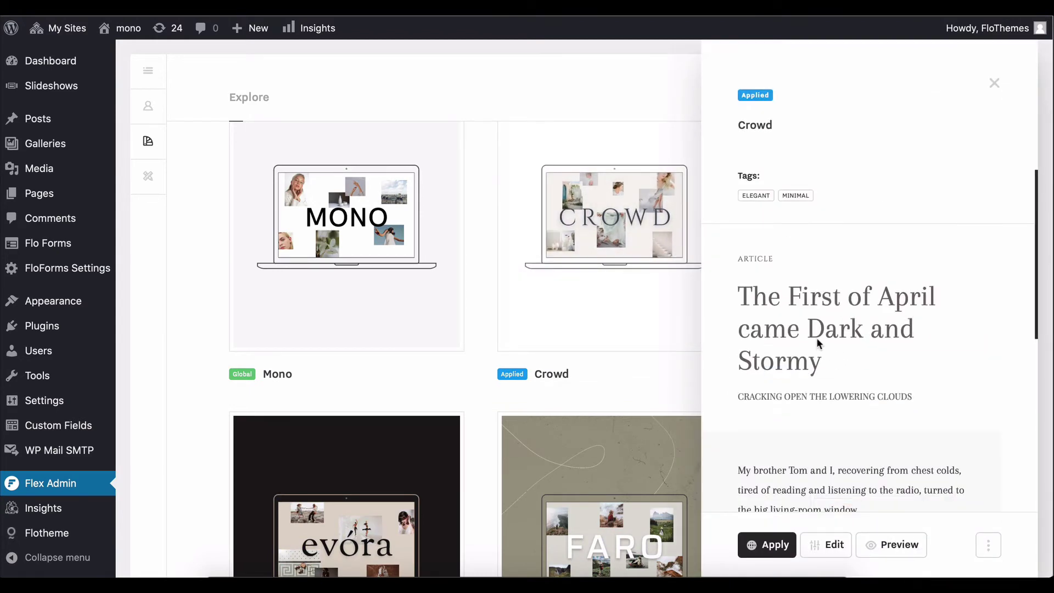
{"action": "scroll", "coordinate": [815, 337], "scroll_direction": "down", "scroll_amount": 3}
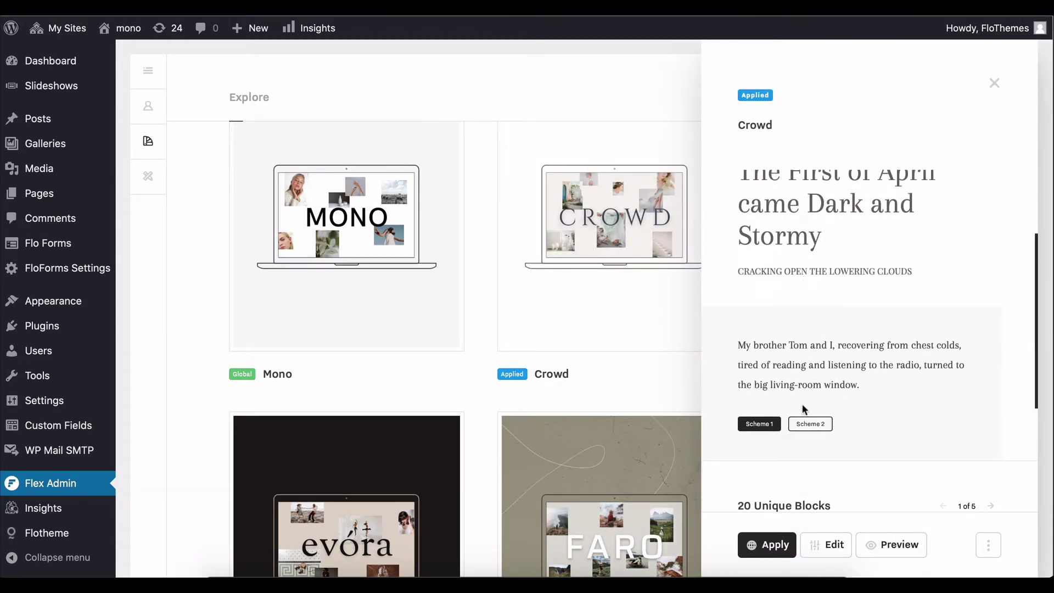
{"action": "left_click", "coordinate": [809, 424]}
{"action": "scroll", "coordinate": [838, 323], "scroll_direction": "down", "scroll_amount": 4}
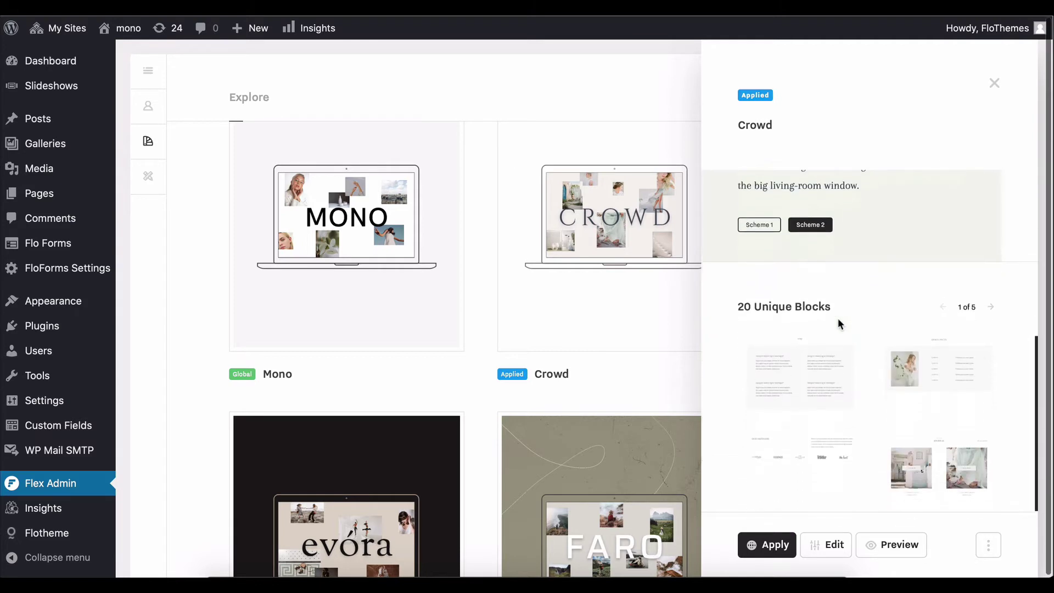
{"action": "left_click", "coordinate": [988, 308]}
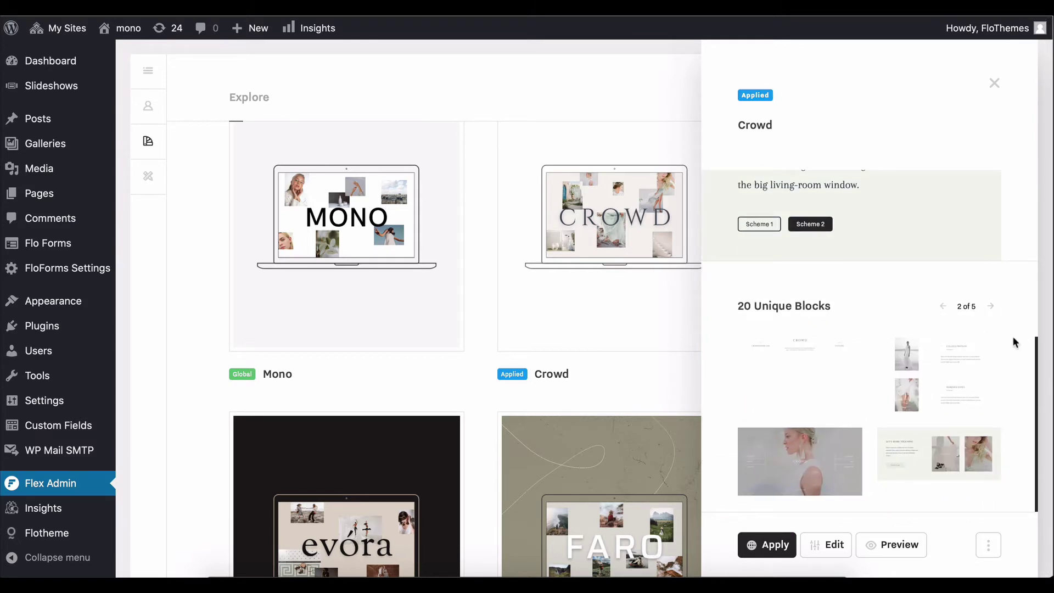
{"action": "left_click", "coordinate": [991, 307]}
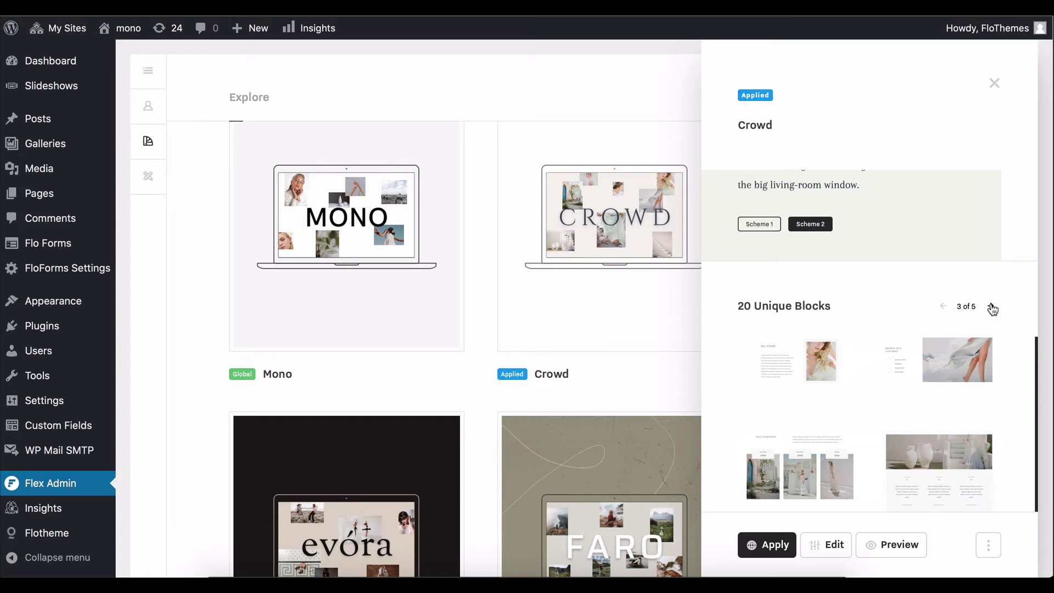
{"action": "left_click", "coordinate": [994, 84]}
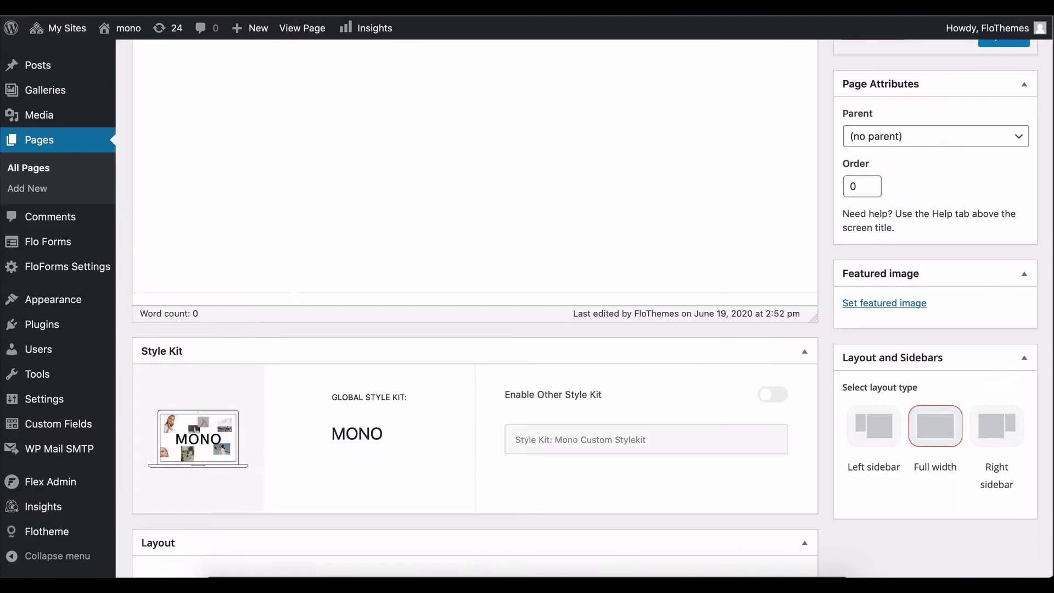
Enable Other Style Kit for Home A and choose Style Kit: Osaka.
{"action": "scroll", "coordinate": [368, 265], "scroll_direction": "up", "scroll_amount": 6}
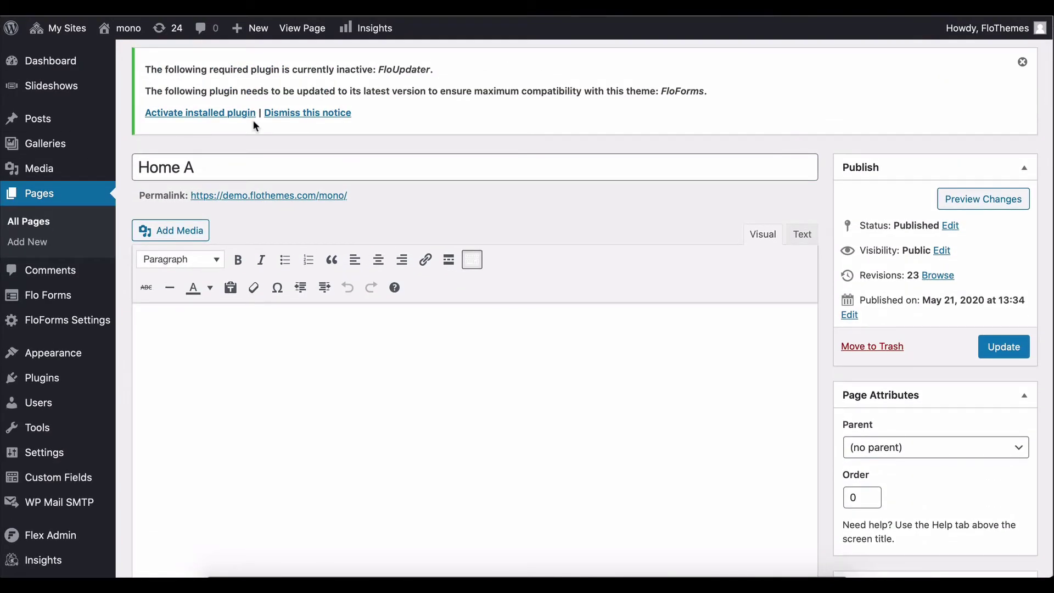
{"action": "scroll", "coordinate": [448, 154], "scroll_direction": "down", "scroll_amount": 10}
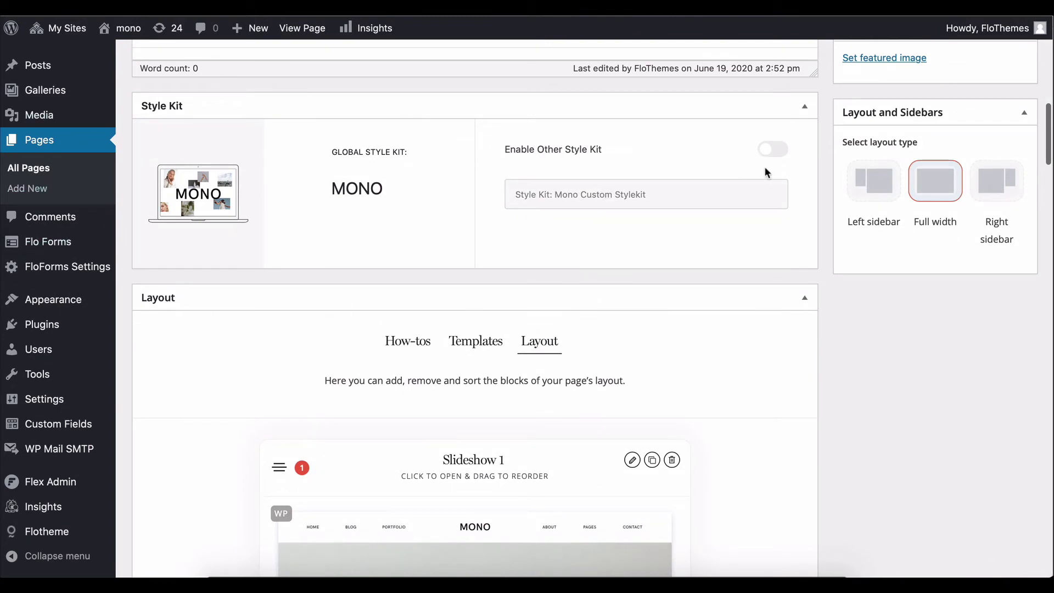
{"action": "left_click", "coordinate": [777, 152]}
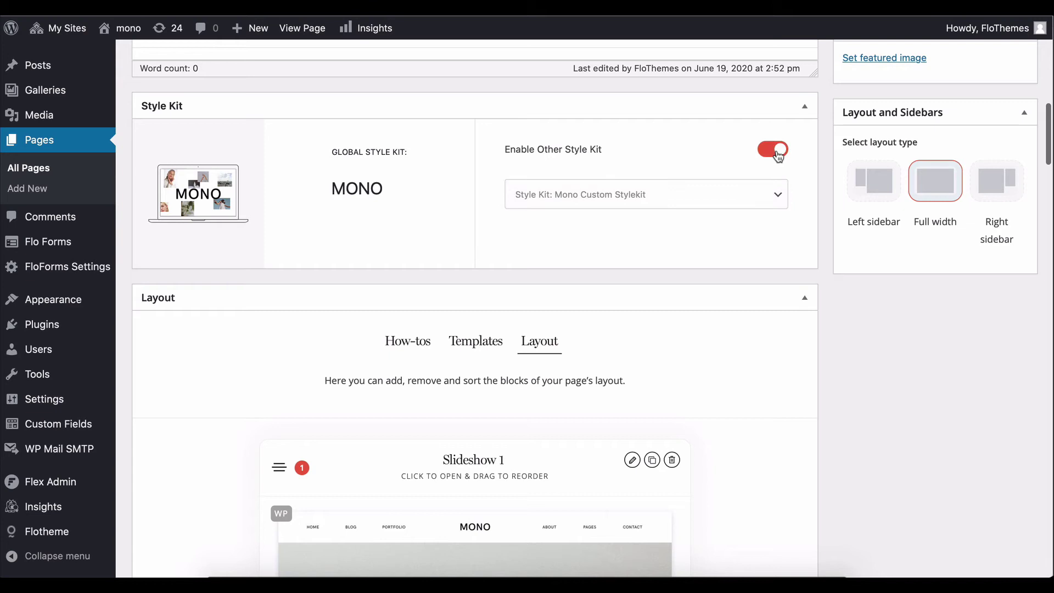
{"action": "left_click", "coordinate": [661, 196]}
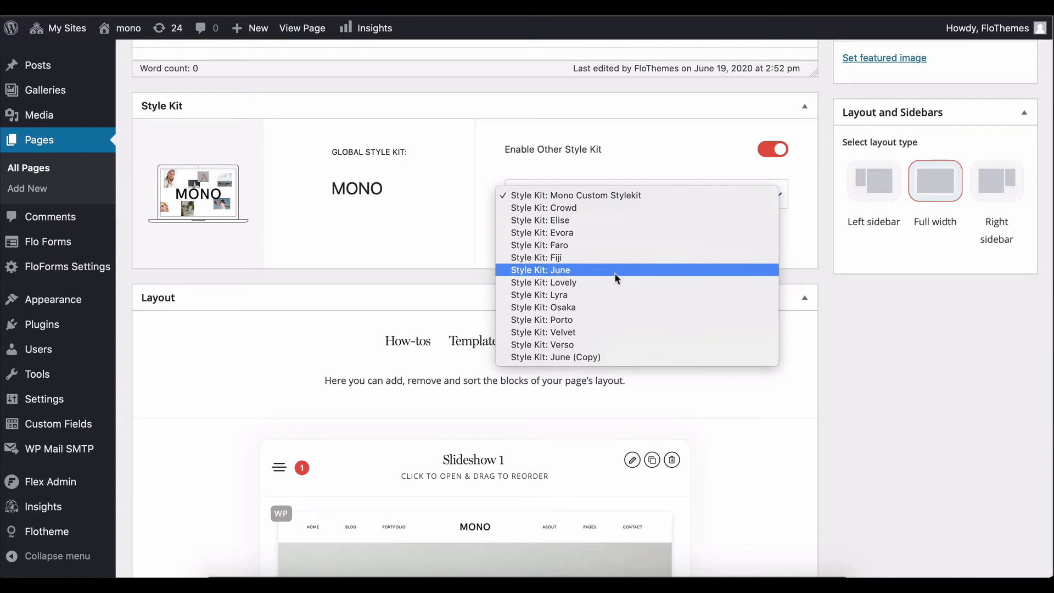
{"action": "left_click", "coordinate": [597, 306]}
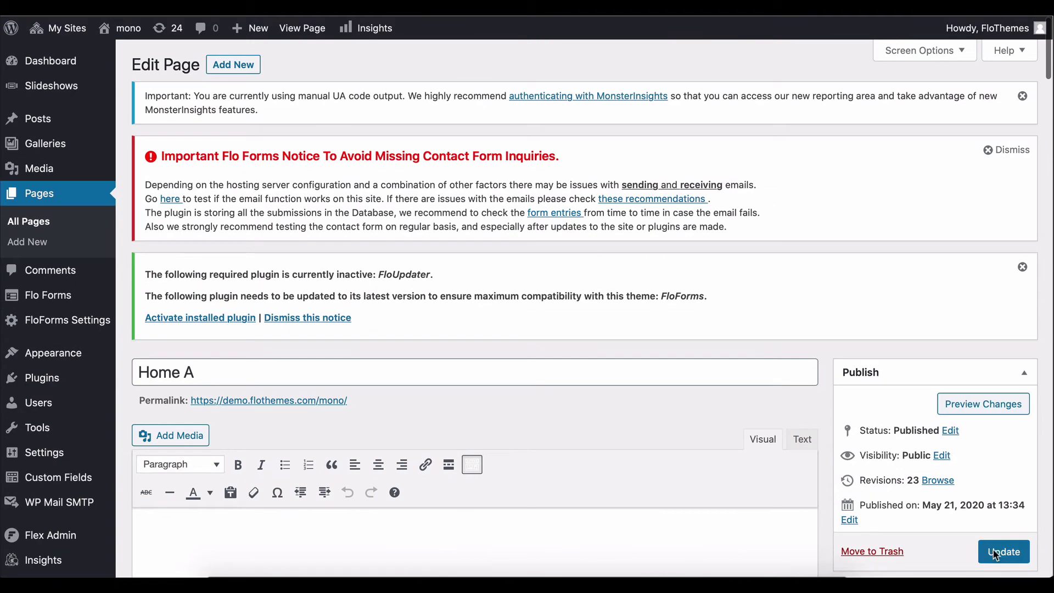
Update the Home A page to save the Osaka style kit.
{"action": "right_click", "coordinate": [997, 555]}
{"action": "right_click", "coordinate": [1007, 553]}
{"action": "right_click", "coordinate": [1020, 557]}
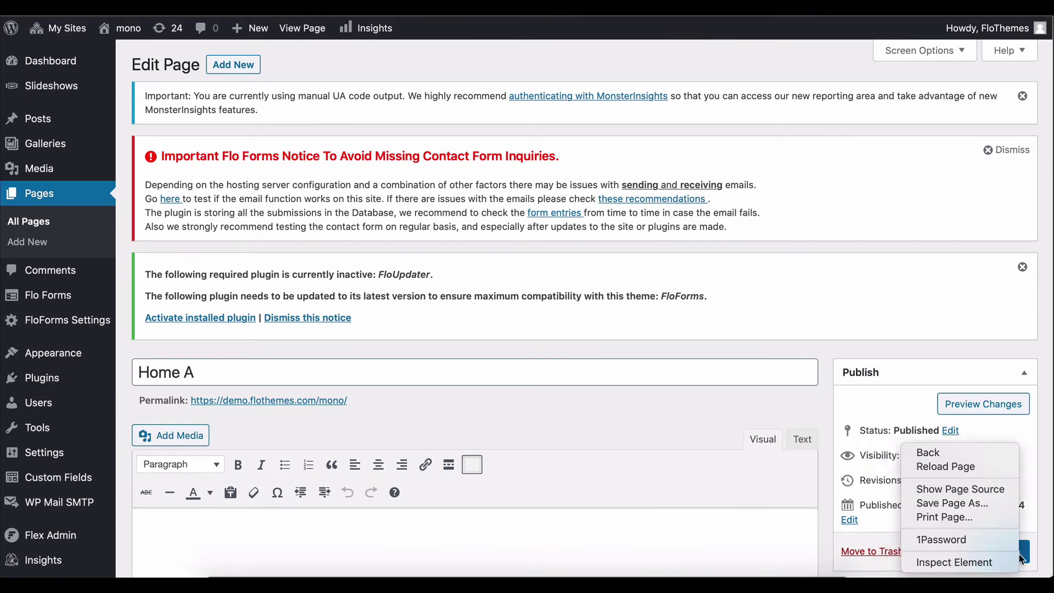
{"action": "left_click", "coordinate": [1007, 550]}
{"action": "left_click", "coordinate": [1007, 550]}
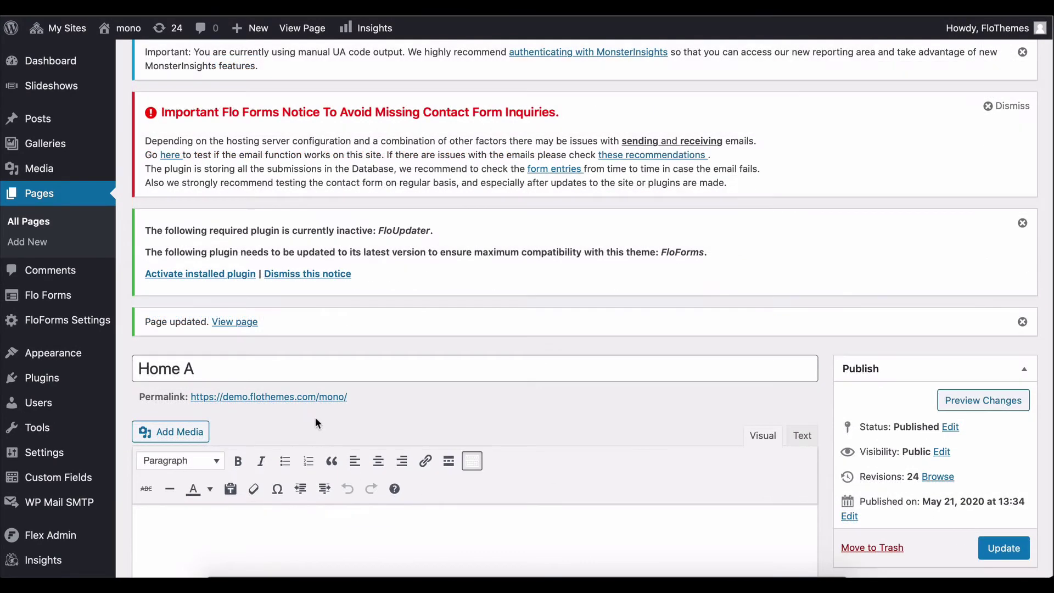
{"action": "scroll", "coordinate": [613, 288], "scroll_direction": "down", "scroll_amount": 15}
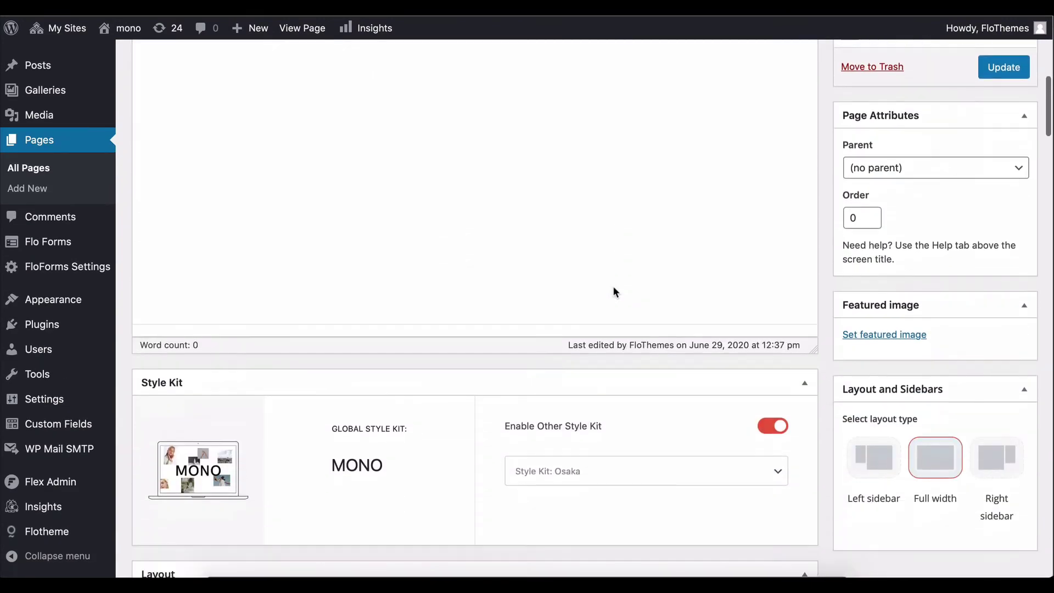
{"action": "scroll", "coordinate": [612, 286], "scroll_direction": "up", "scroll_amount": 15}
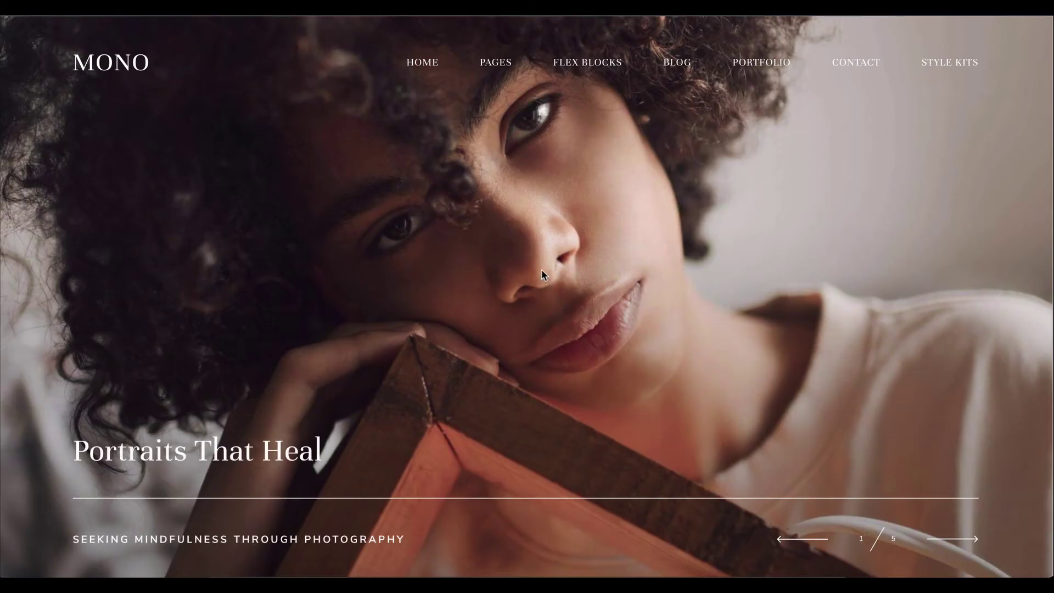
{"action": "scroll", "coordinate": [541, 270], "scroll_direction": "down", "scroll_amount": 10}
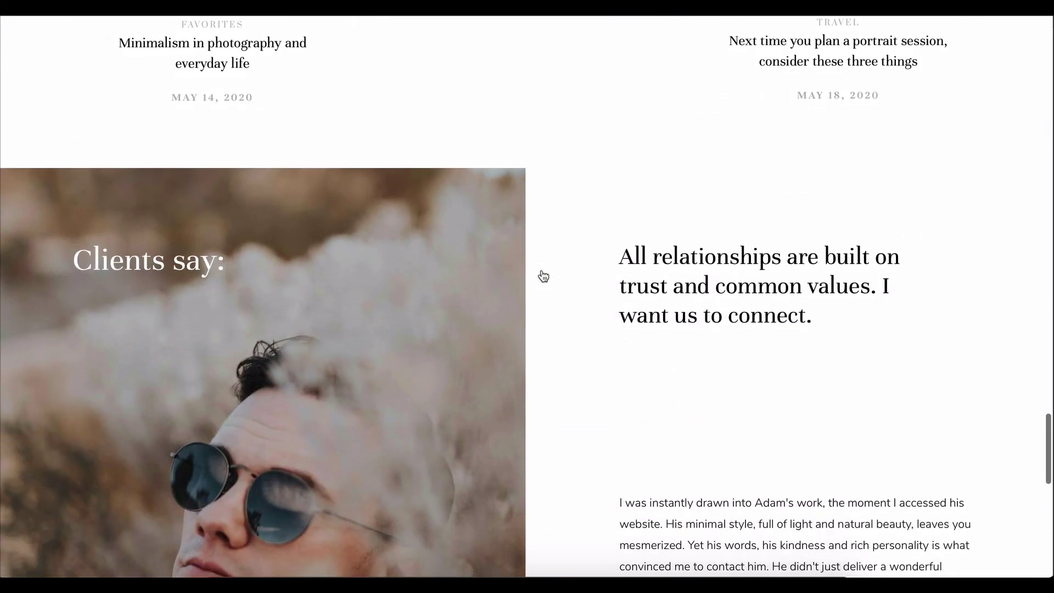
{"action": "scroll", "coordinate": [542, 270], "scroll_direction": "up", "scroll_amount": 20}
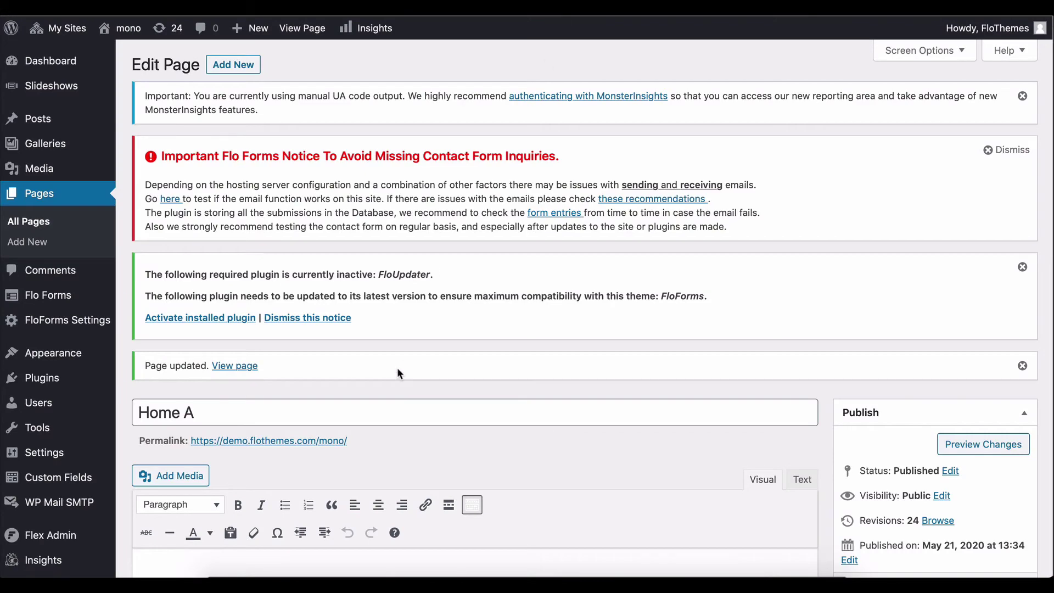
Turn off Enable Other Style Kit on Home A.
{"action": "scroll", "coordinate": [396, 367], "scroll_direction": "down", "scroll_amount": 5}
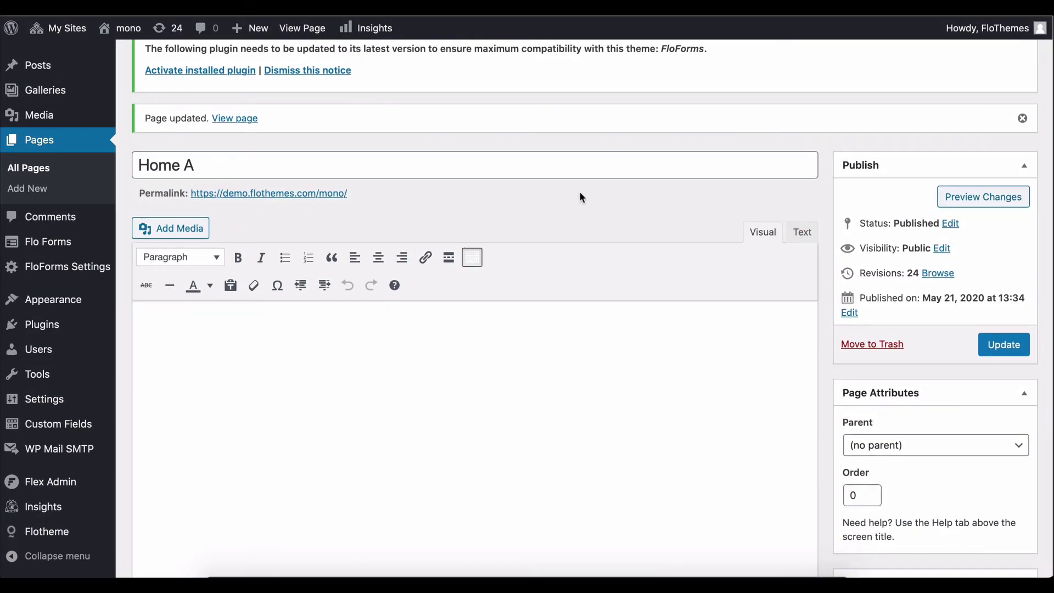
{"action": "scroll", "coordinate": [582, 198], "scroll_direction": "down", "scroll_amount": 8}
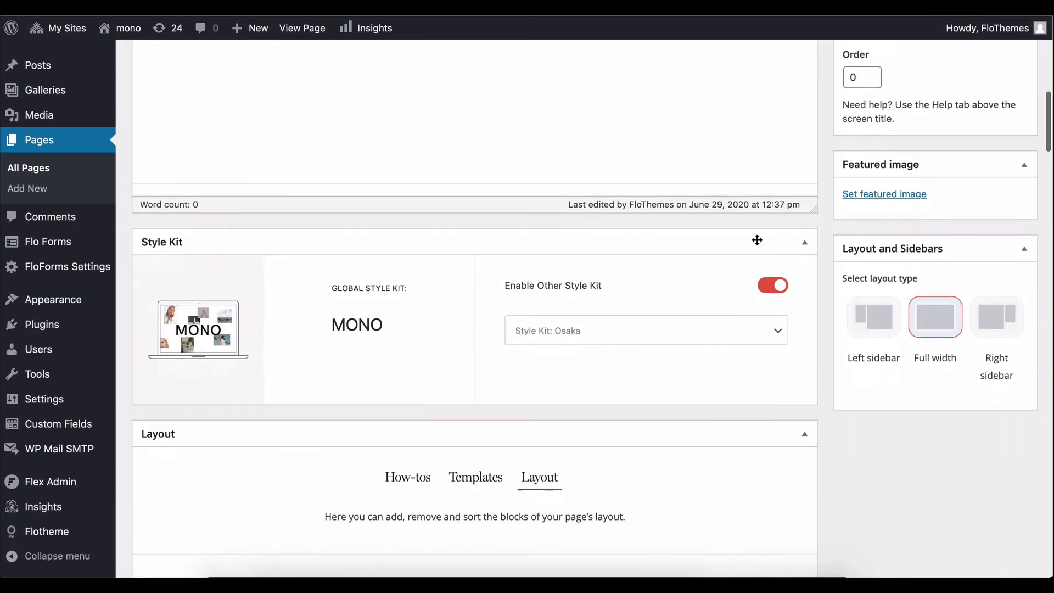
{"action": "right_click", "coordinate": [768, 290]}
{"action": "key", "text": "Escape"}
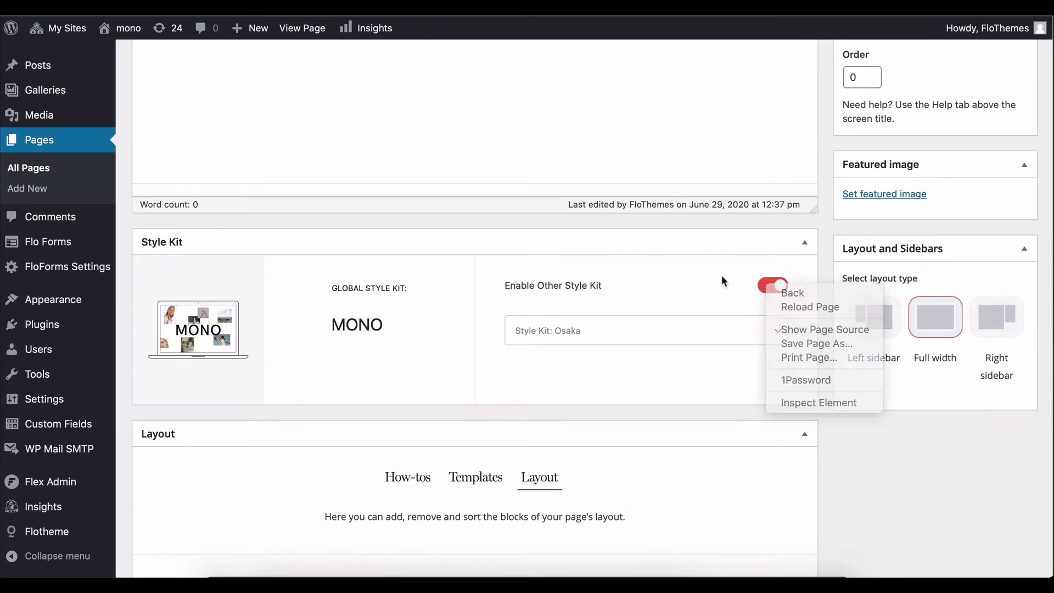
{"action": "left_click", "coordinate": [779, 285]}
Update Home A so it returns to the global Mono style kit.
{"action": "scroll", "coordinate": [830, 272], "scroll_direction": "up", "scroll_amount": 10}
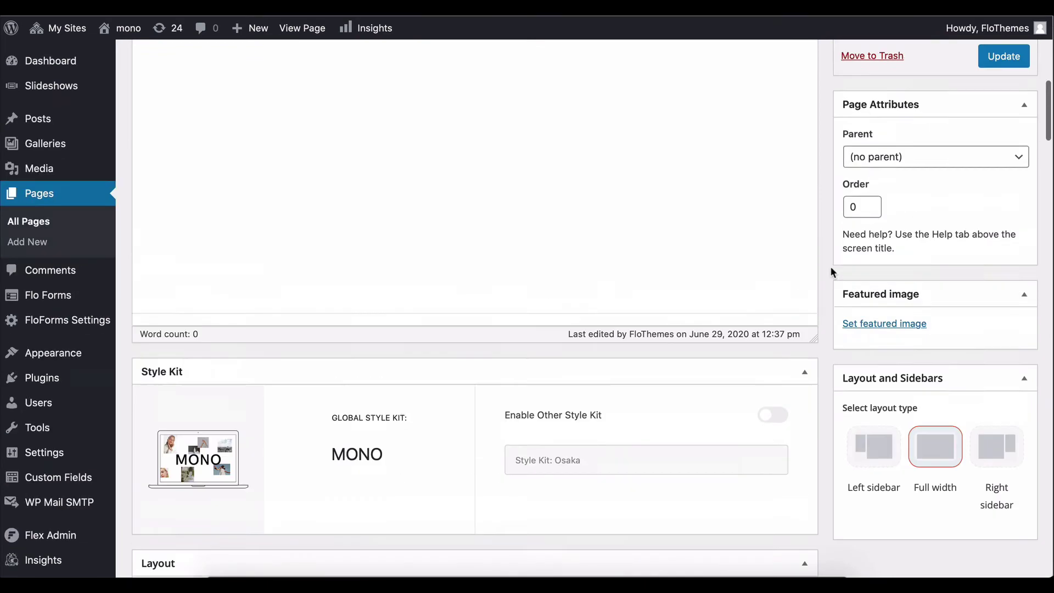
{"action": "scroll", "coordinate": [933, 329], "scroll_direction": "down", "scroll_amount": 3}
{"action": "right_click", "coordinate": [996, 381]}
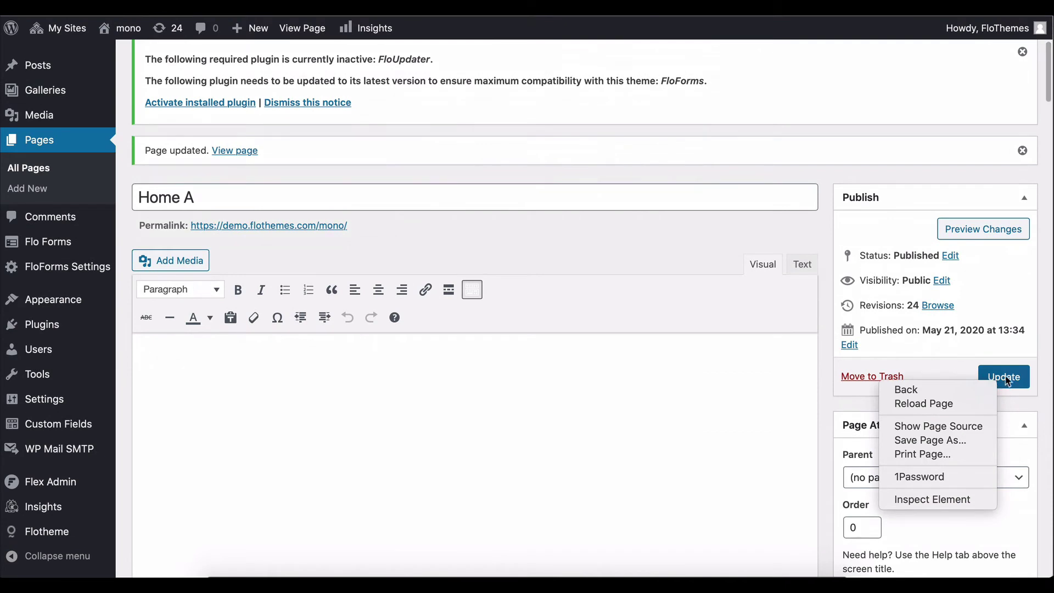
{"action": "right_click", "coordinate": [1015, 379]}
{"action": "key", "text": "Escape"}
{"action": "left_click", "coordinate": [1013, 383]}
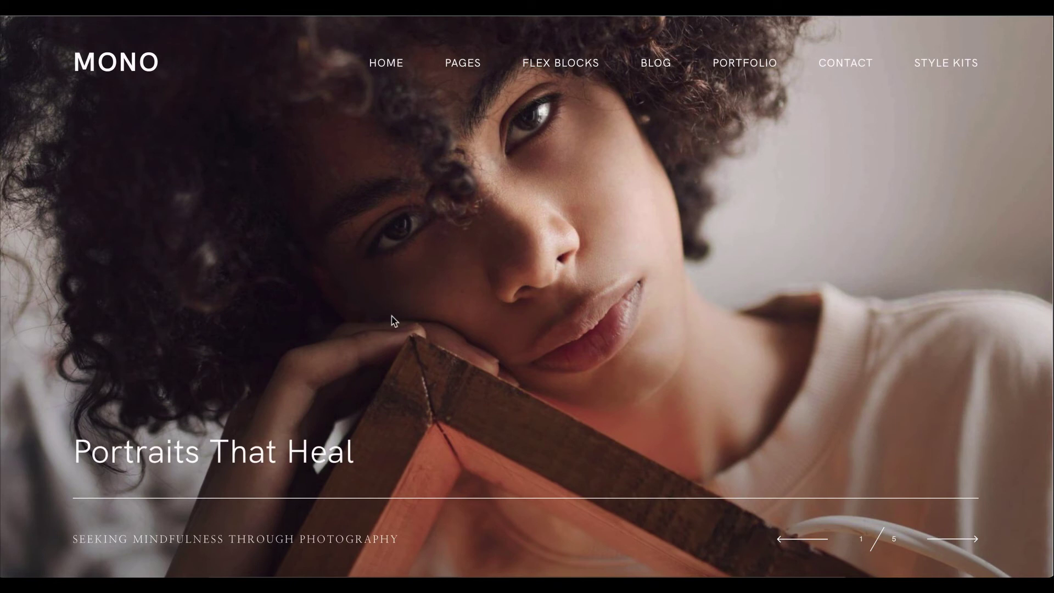
{"action": "scroll", "coordinate": [459, 344], "scroll_direction": "down", "scroll_amount": 1}
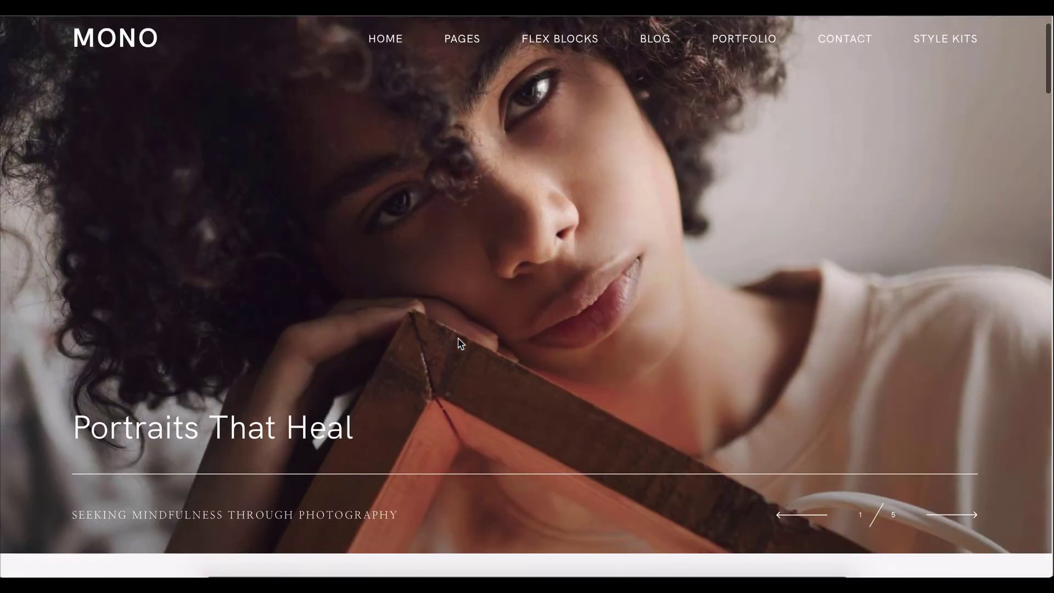
{"action": "scroll", "coordinate": [459, 344], "scroll_direction": "up", "scroll_amount": 1}
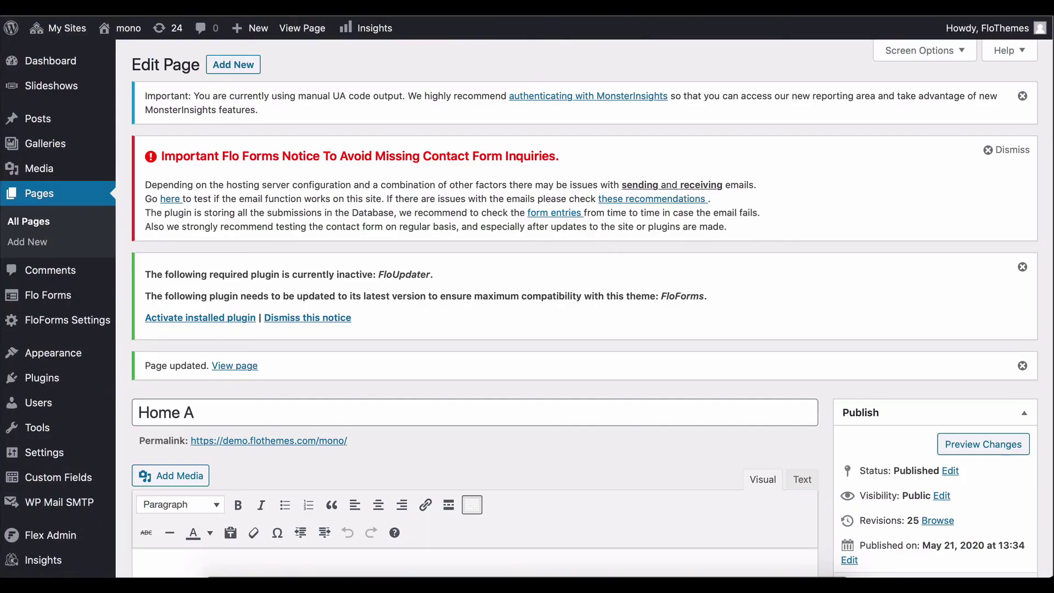
Add a Flex Block at the bottom of Home A's layout and expand its settings.
{"action": "scroll", "coordinate": [526, 216], "scroll_direction": "down", "scroll_amount": 20}
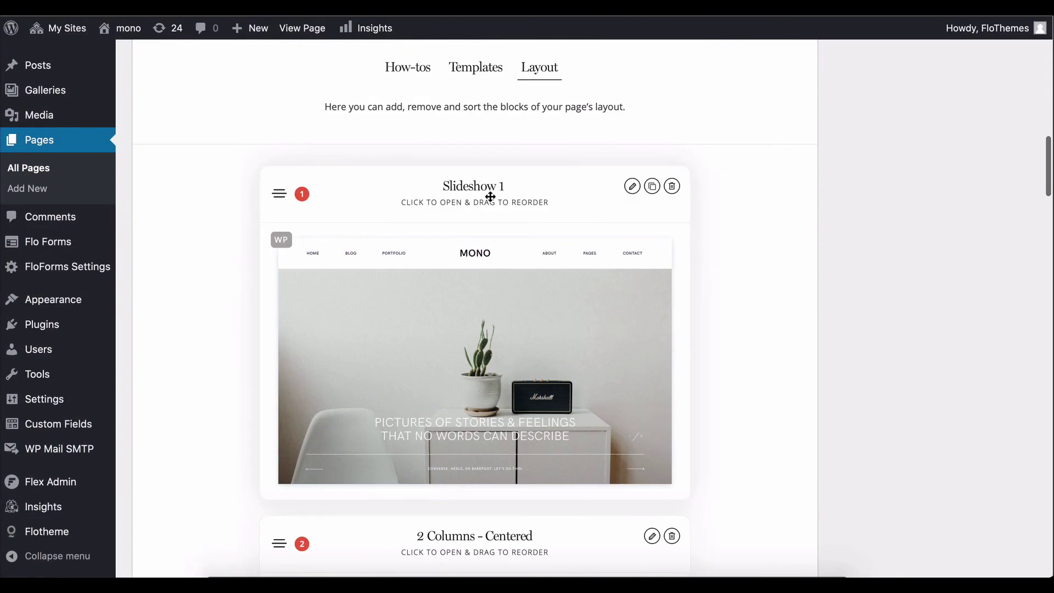
{"action": "scroll", "coordinate": [490, 196], "scroll_direction": "down", "scroll_amount": 20}
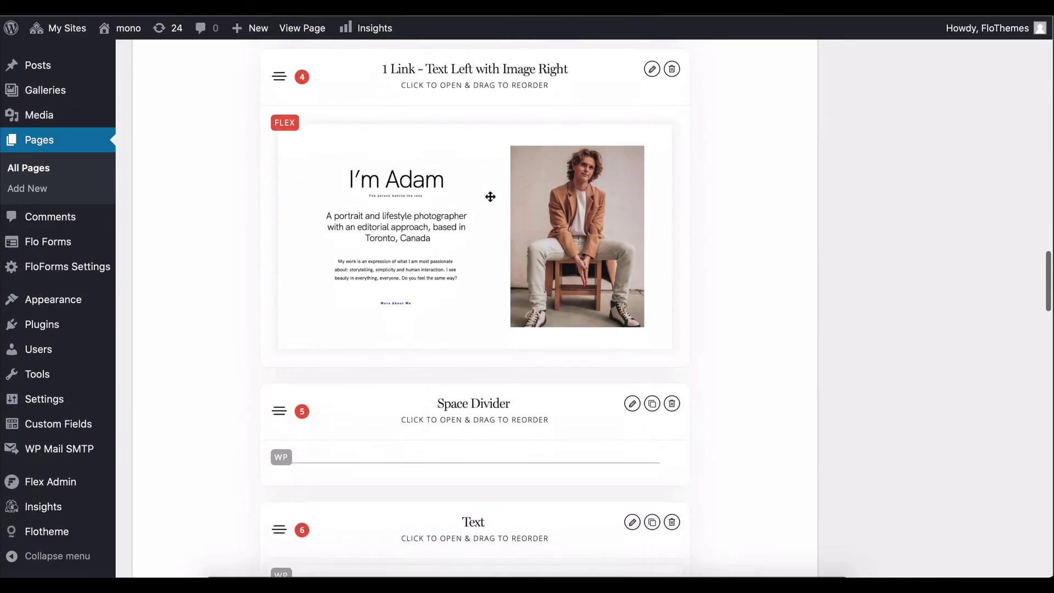
{"action": "scroll", "coordinate": [490, 197], "scroll_direction": "down", "scroll_amount": 12}
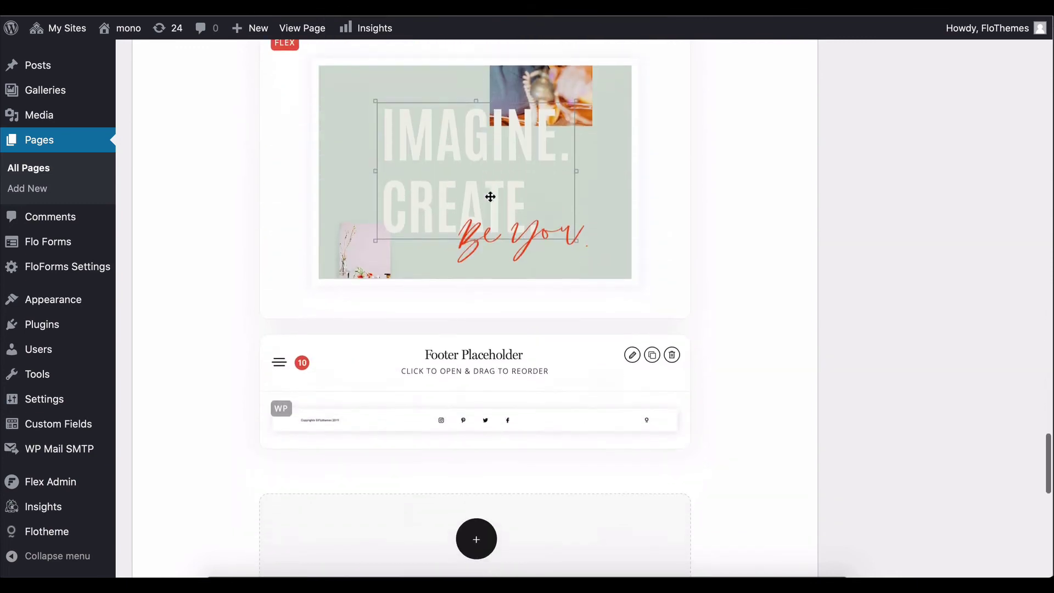
{"action": "left_click", "coordinate": [477, 358]}
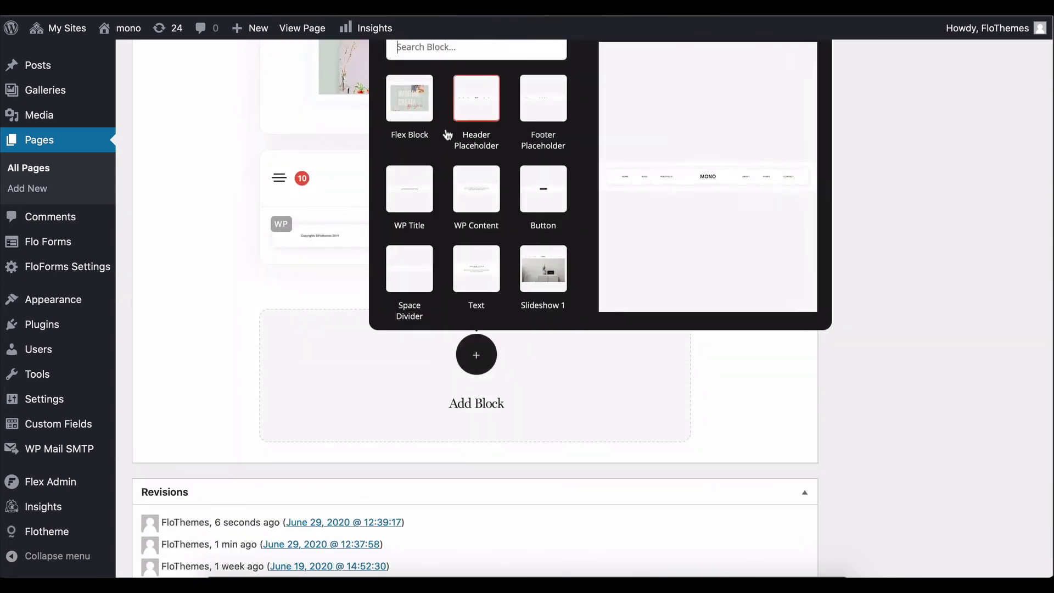
{"action": "scroll", "coordinate": [417, 124], "scroll_direction": "up", "scroll_amount": 2}
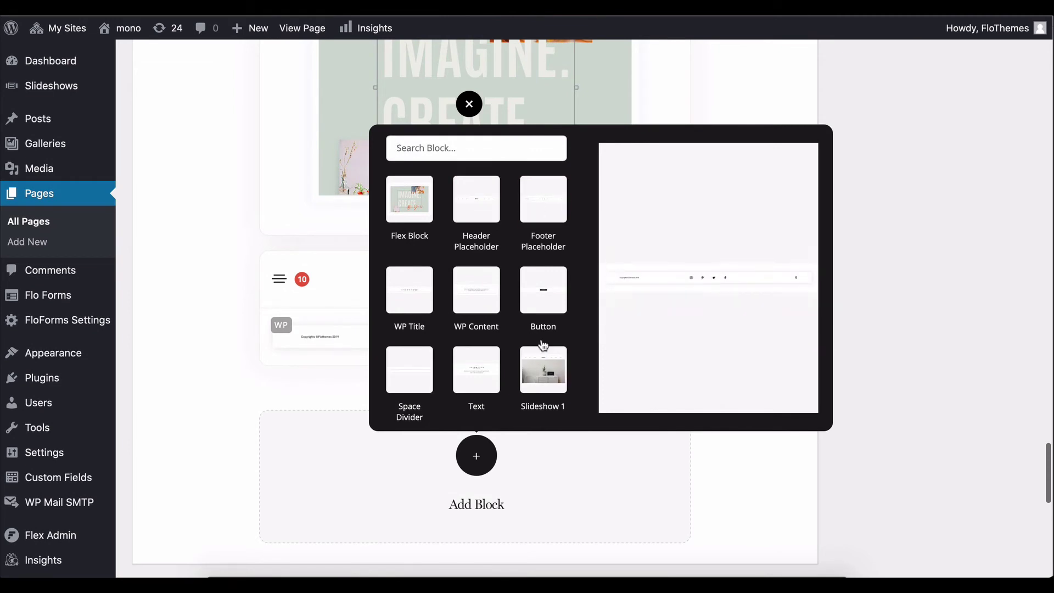
{"action": "scroll", "coordinate": [536, 388], "scroll_direction": "down", "scroll_amount": 5}
{"action": "scroll", "coordinate": [537, 388], "scroll_direction": "up", "scroll_amount": 5}
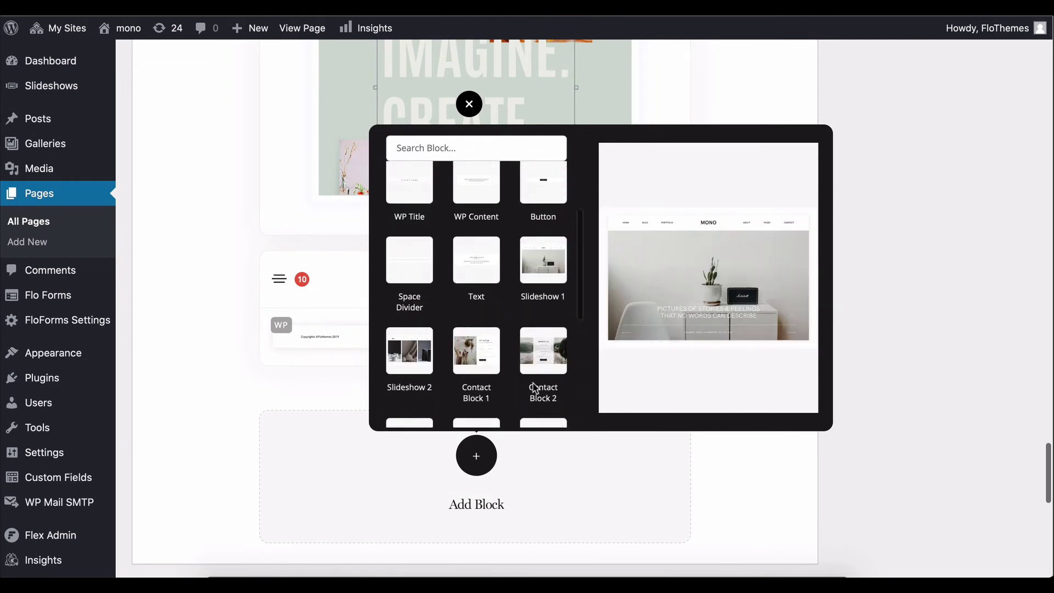
{"action": "left_click", "coordinate": [427, 212]}
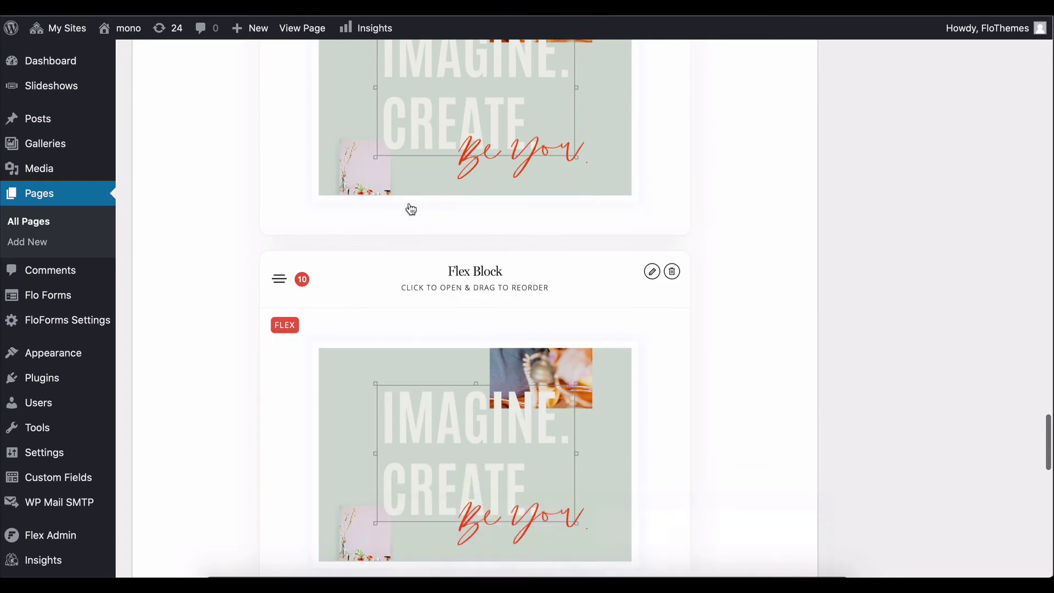
{"action": "scroll", "coordinate": [464, 330], "scroll_direction": "down", "scroll_amount": 2}
{"action": "left_click", "coordinate": [467, 382]}
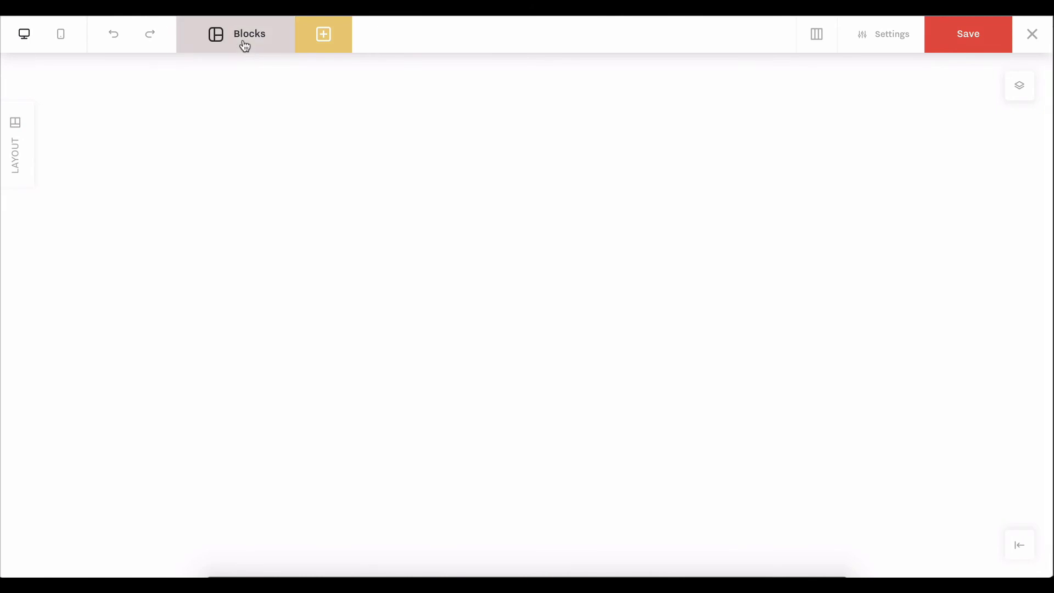
Apply the predefined Fullscreen Image with Card and Text block from the Blocks library.
{"action": "left_click", "coordinate": [245, 46]}
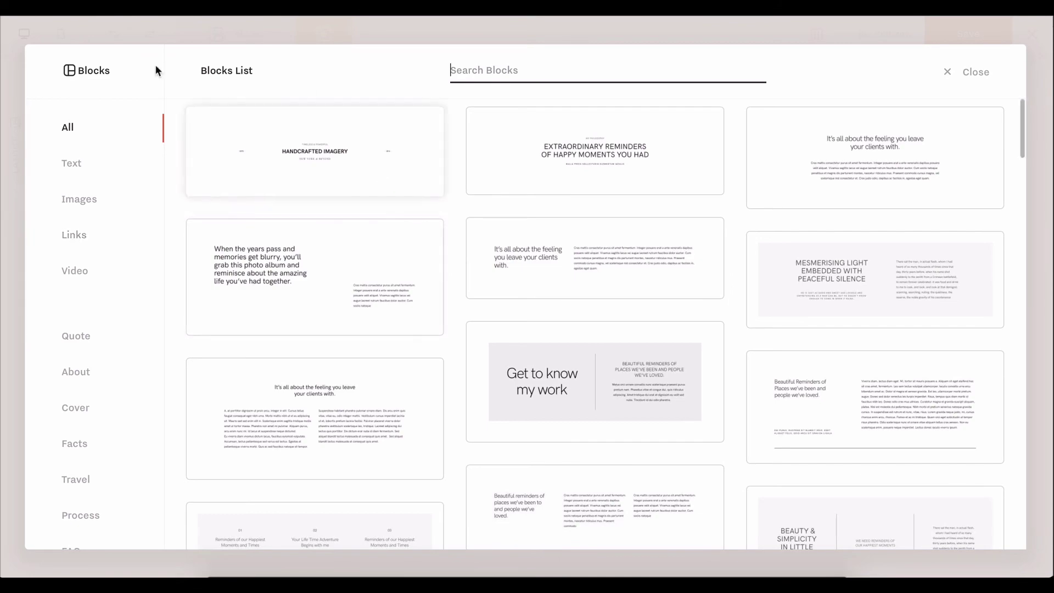
{"action": "scroll", "coordinate": [410, 285], "scroll_direction": "down", "scroll_amount": 10}
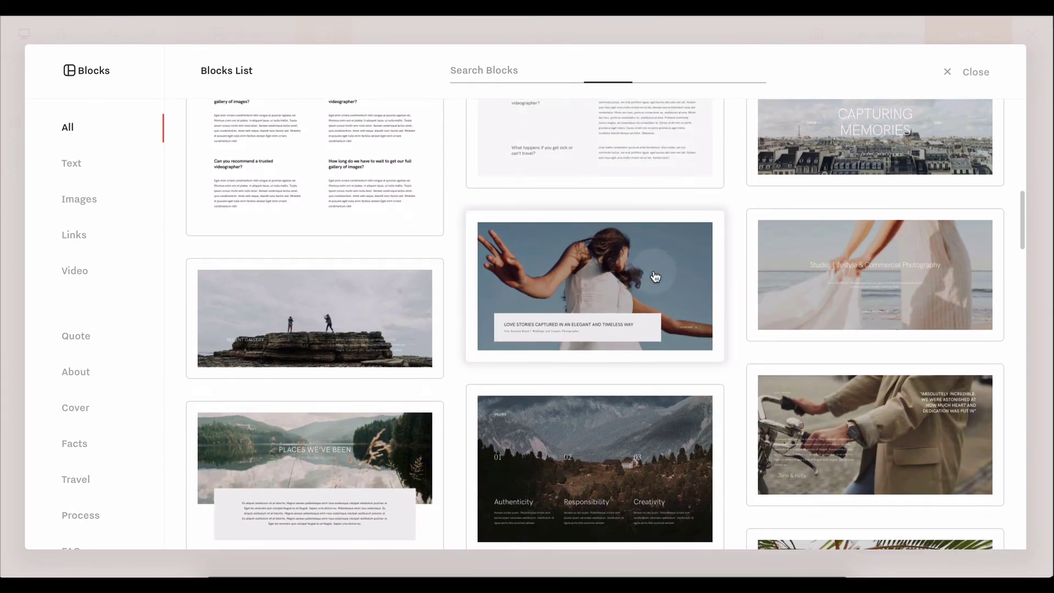
{"action": "left_click", "coordinate": [656, 276]}
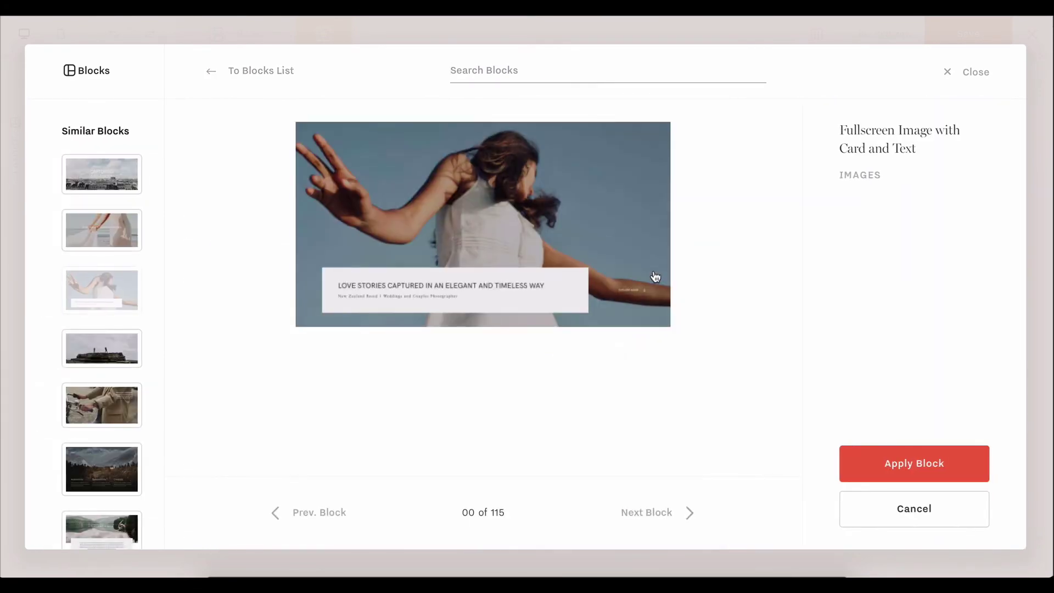
{"action": "left_click", "coordinate": [914, 478]}
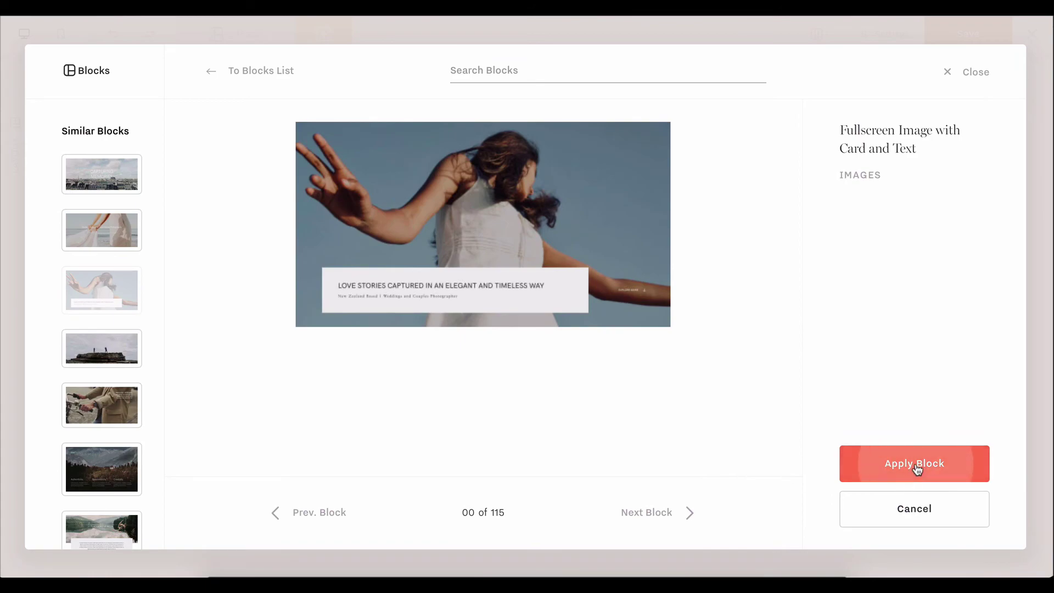
{"action": "left_click", "coordinate": [650, 319]}
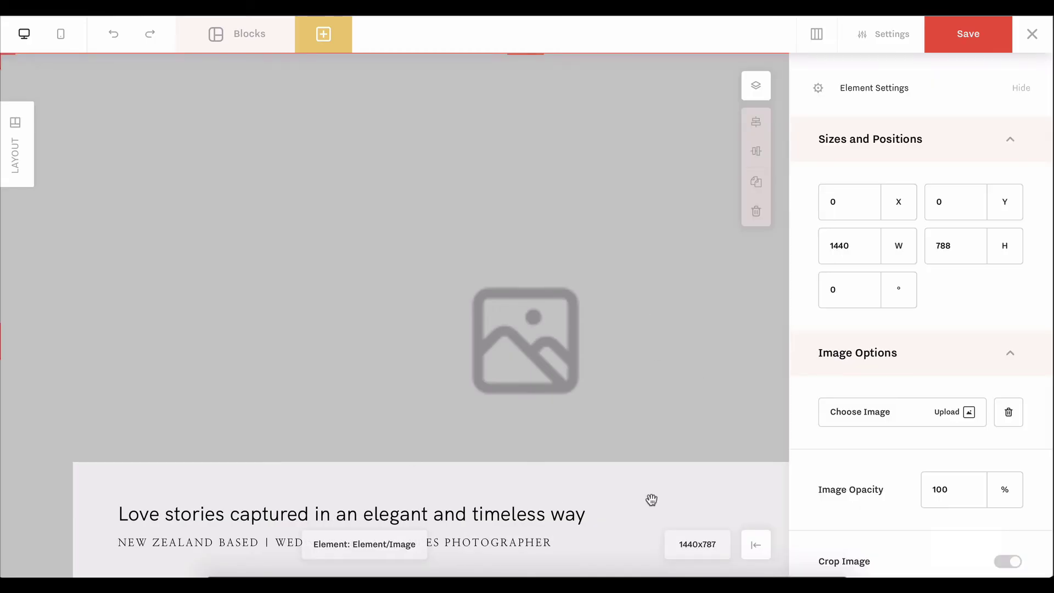
Delete the large Element/Image layer from the block.
{"action": "left_click", "coordinate": [756, 544]}
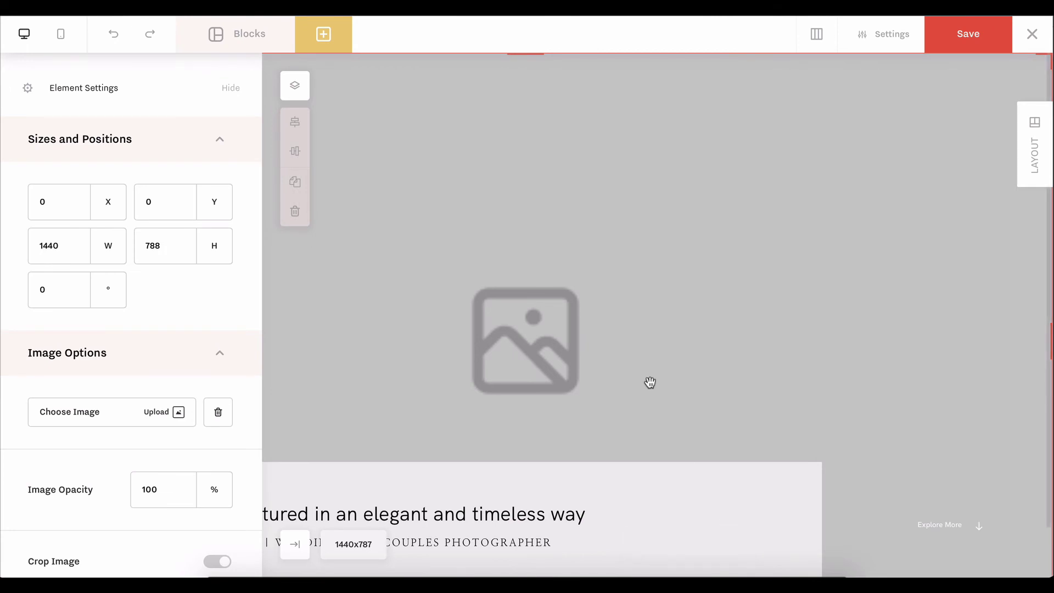
{"action": "left_click", "coordinate": [294, 87]}
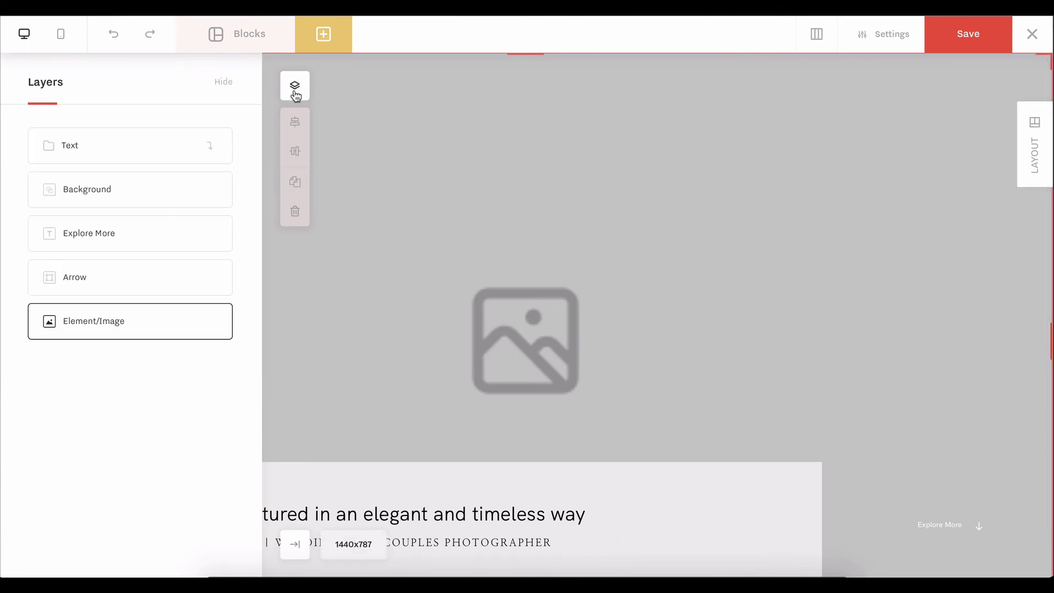
{"action": "key", "text": "Delete"}
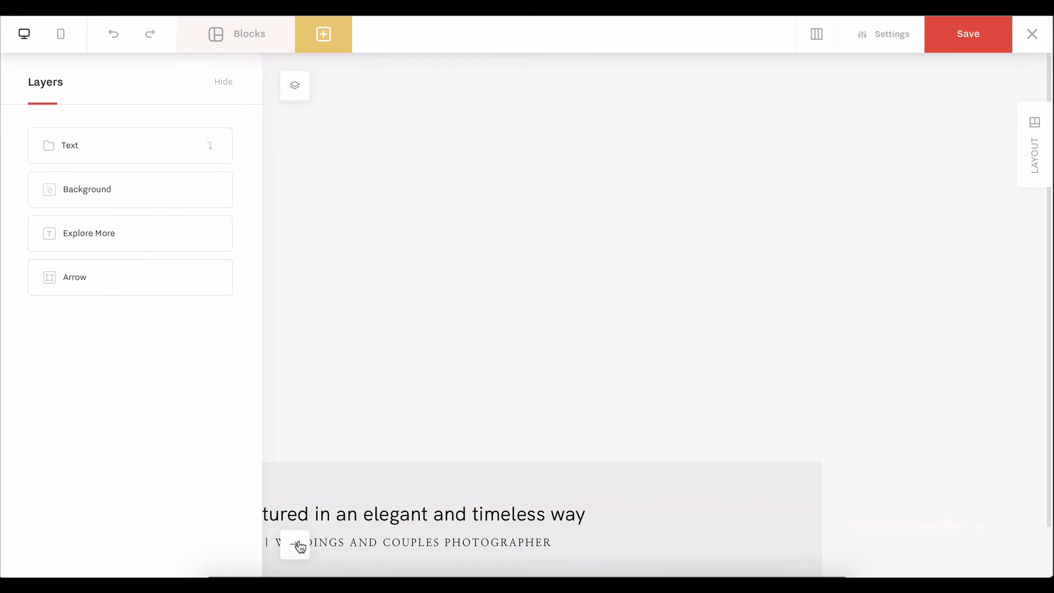
{"action": "left_click", "coordinate": [298, 543]}
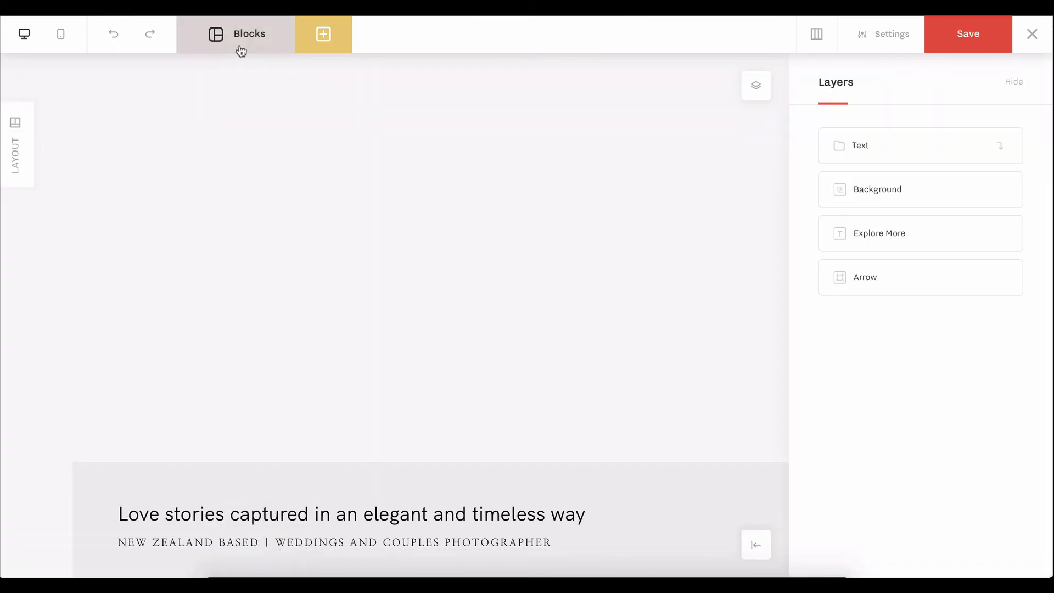
Add a new Image element, drag it to the left side, and close the editor.
{"action": "left_click", "coordinate": [305, 38]}
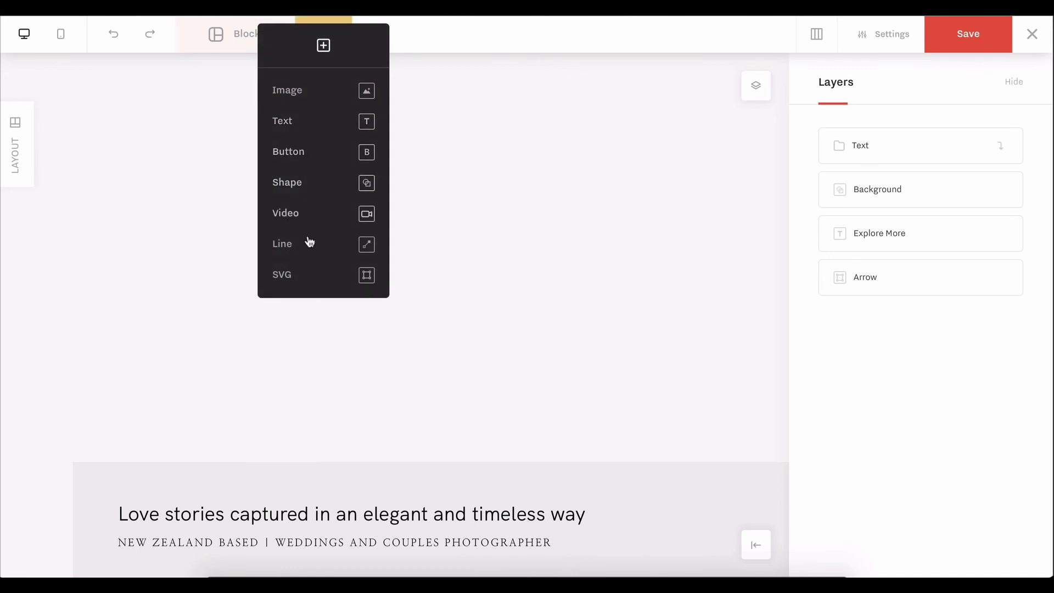
{"action": "left_click", "coordinate": [325, 96]}
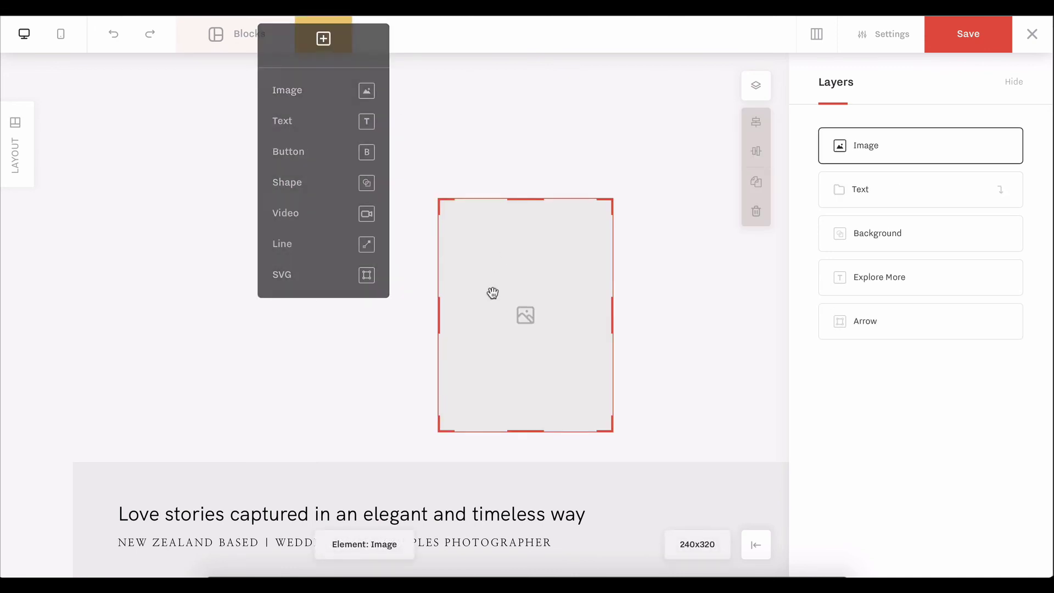
{"action": "left_click_drag", "start_coordinate": [497, 294], "coordinate": [139, 223]}
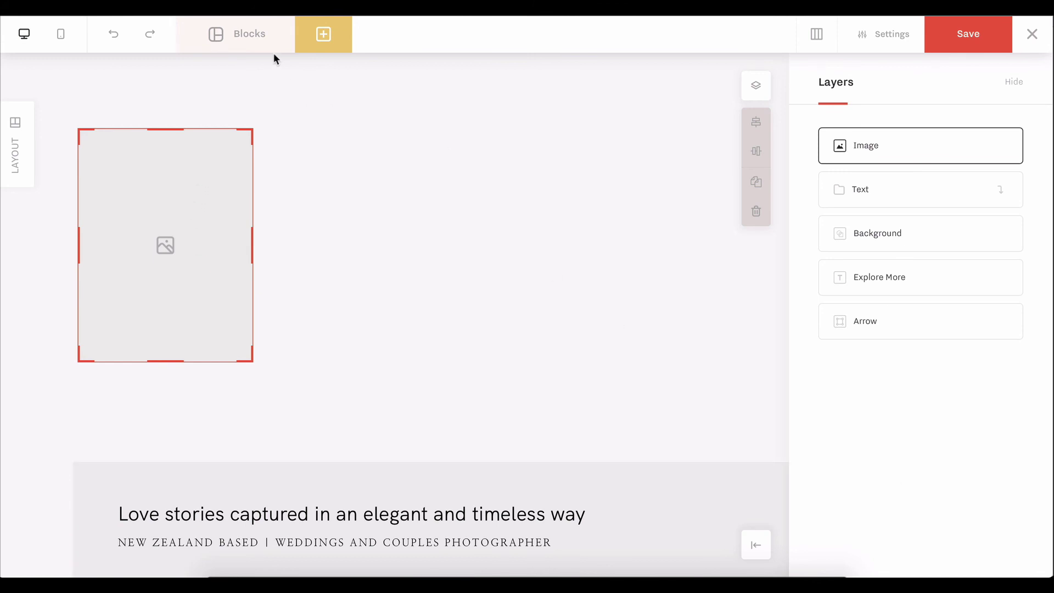
{"action": "left_click", "coordinate": [1032, 34]}
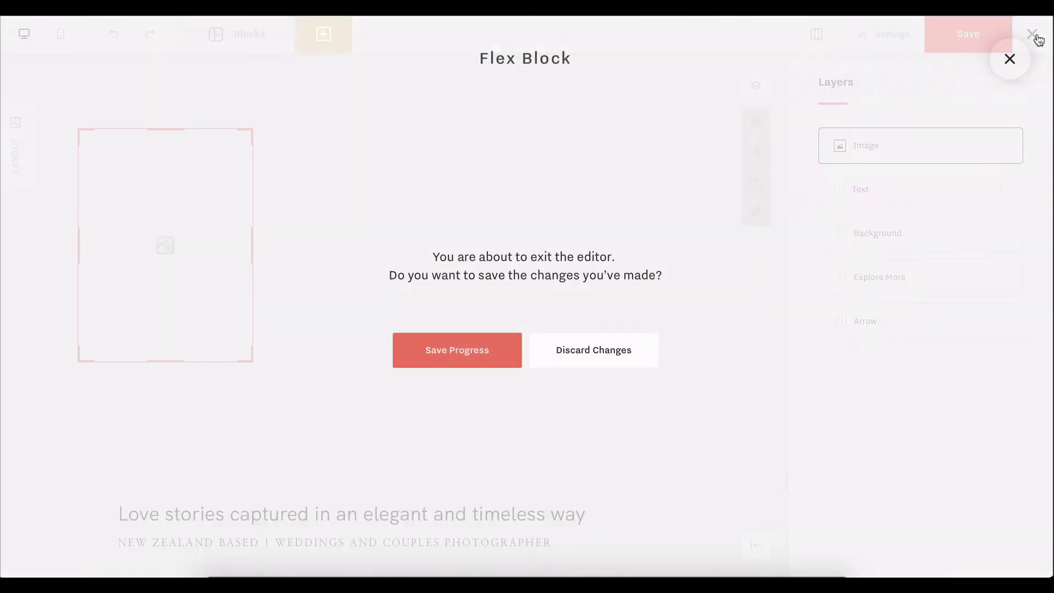
Discard the Flex Block changes and return to the top of the $279.00 Mono theme page.
{"action": "left_click", "coordinate": [584, 349]}
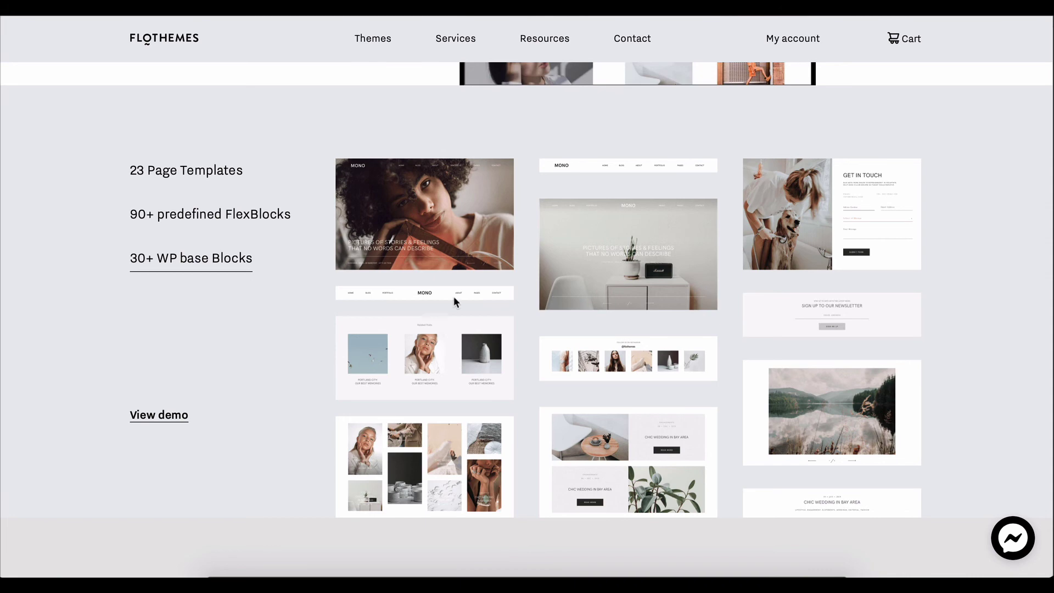
{"action": "scroll", "coordinate": [572, 301], "scroll_direction": "up", "scroll_amount": 8}
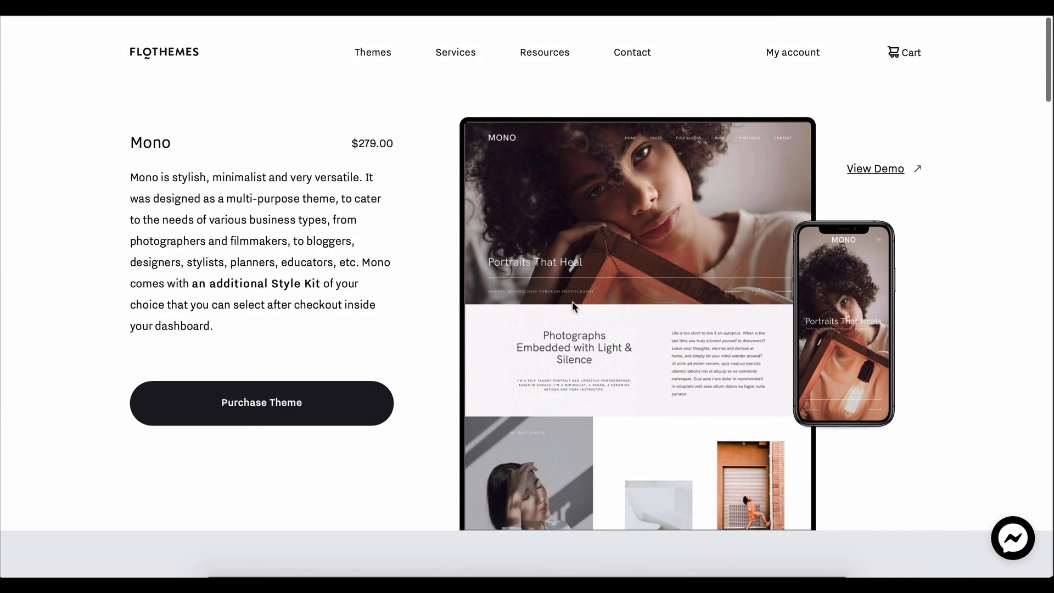